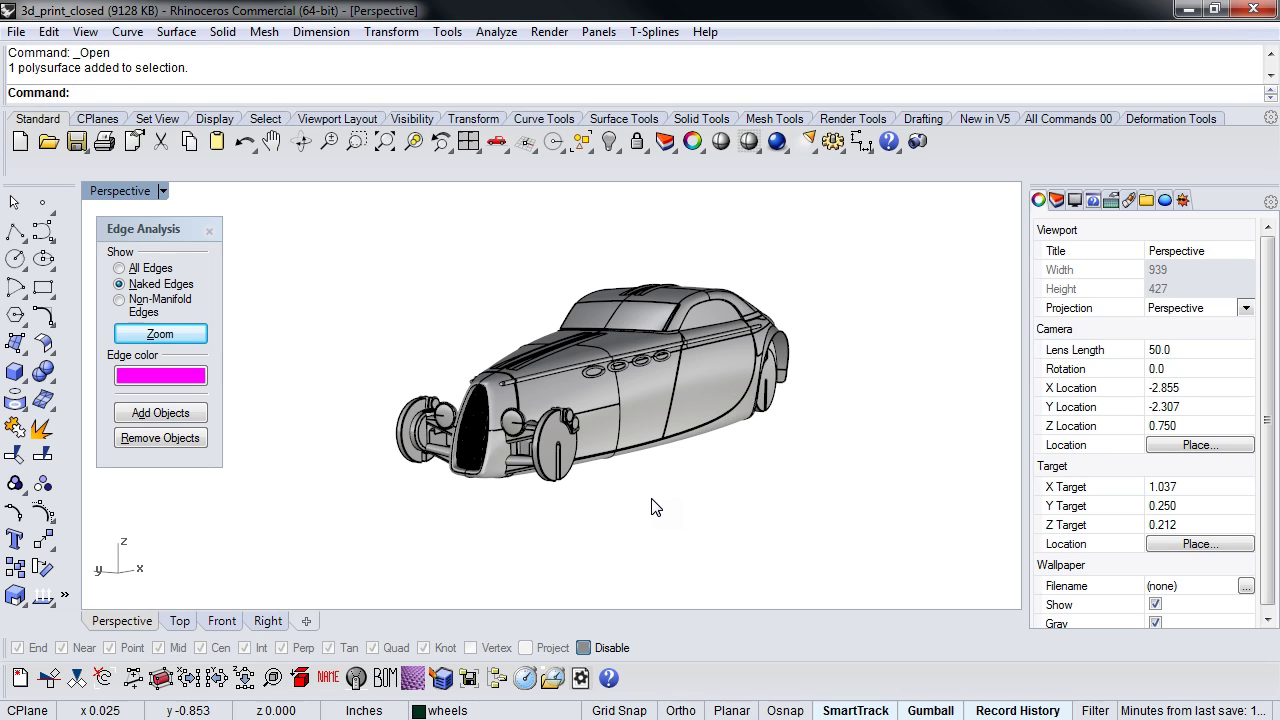
pyautogui.moveTo(651, 506); pyautogui.dragTo(687, 470, button='right')
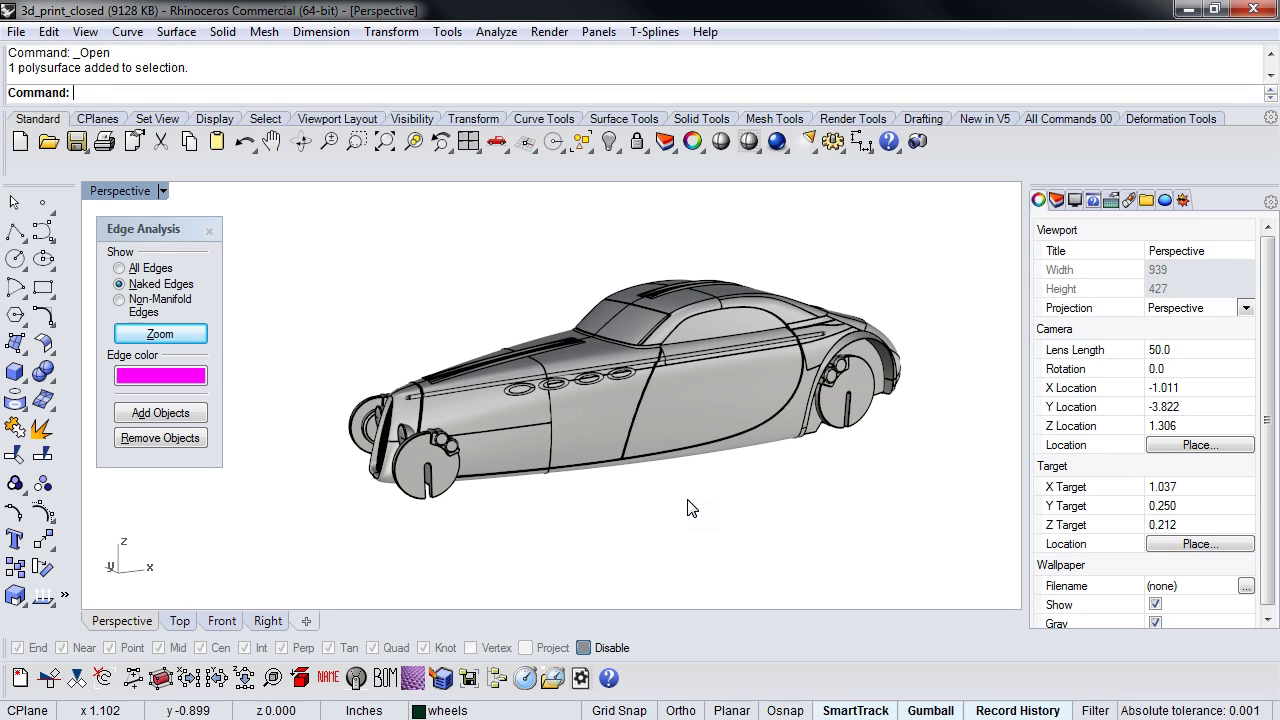
pyautogui.moveTo(688, 508); pyautogui.dragTo(720, 504, button='right')
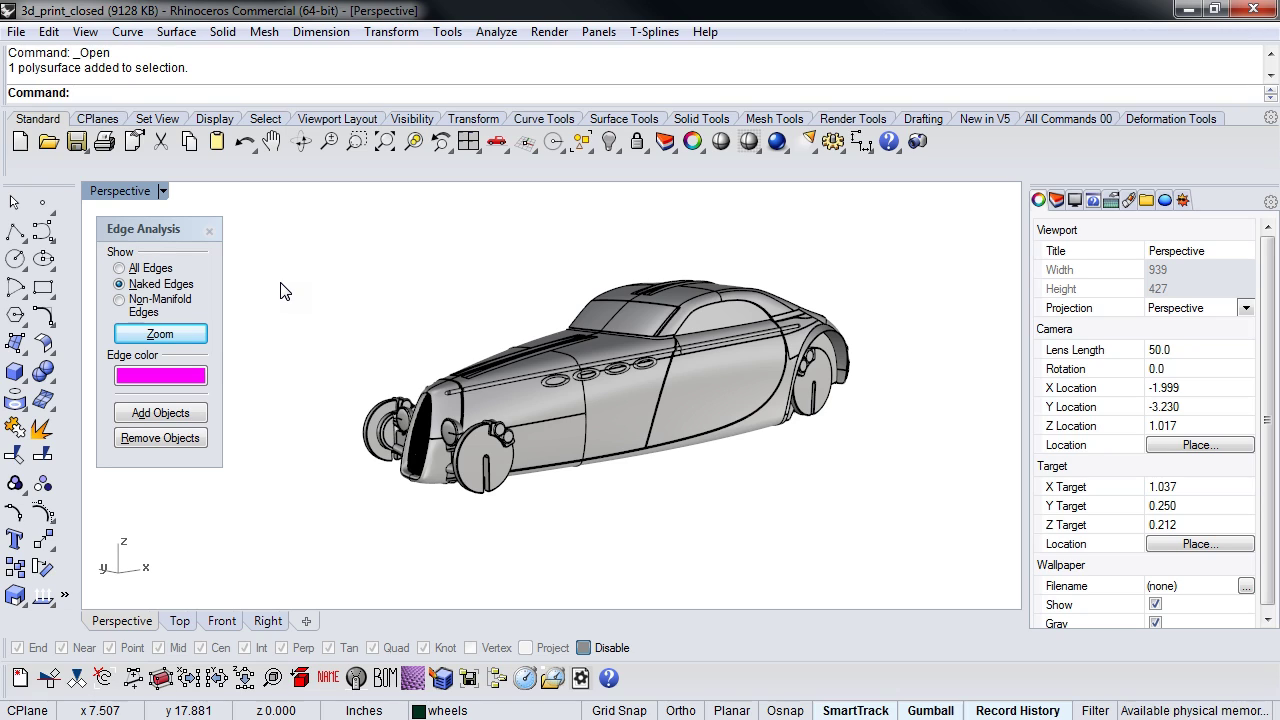
pyautogui.click(304, 372)
pyautogui.moveTo(600, 528); pyautogui.dragTo(474, 514, button='right')
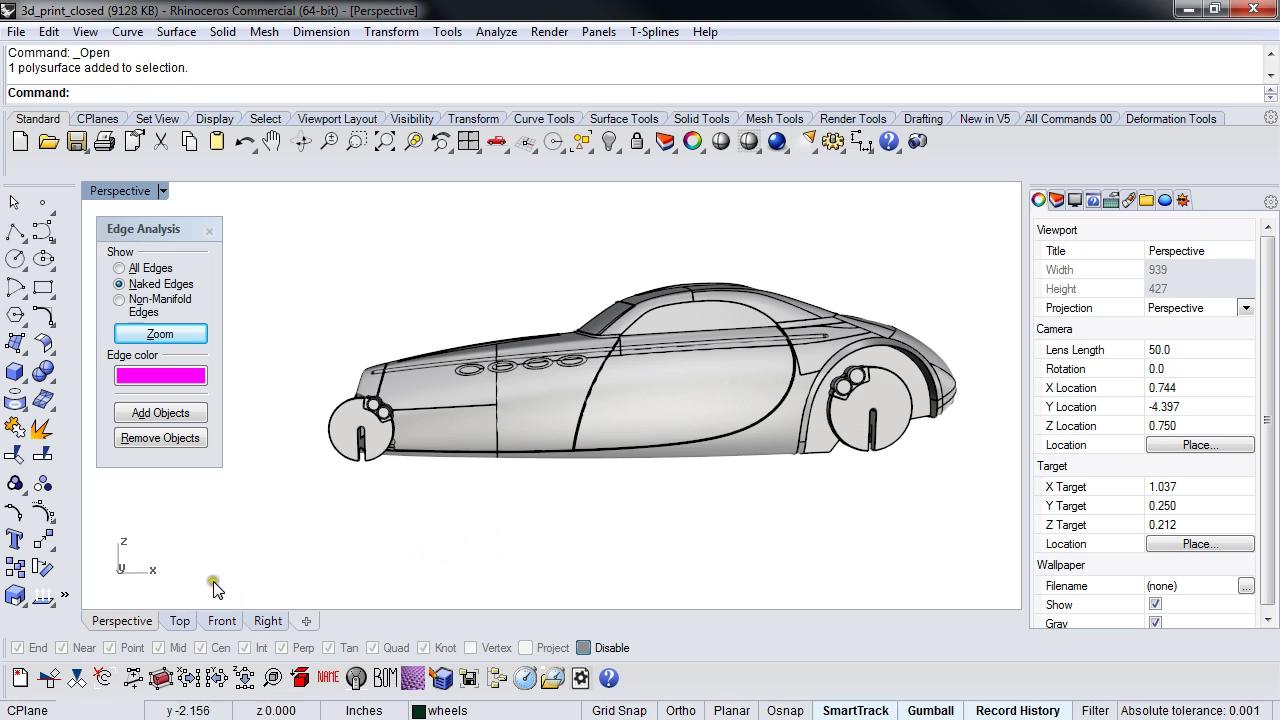
pyautogui.click(63, 598)
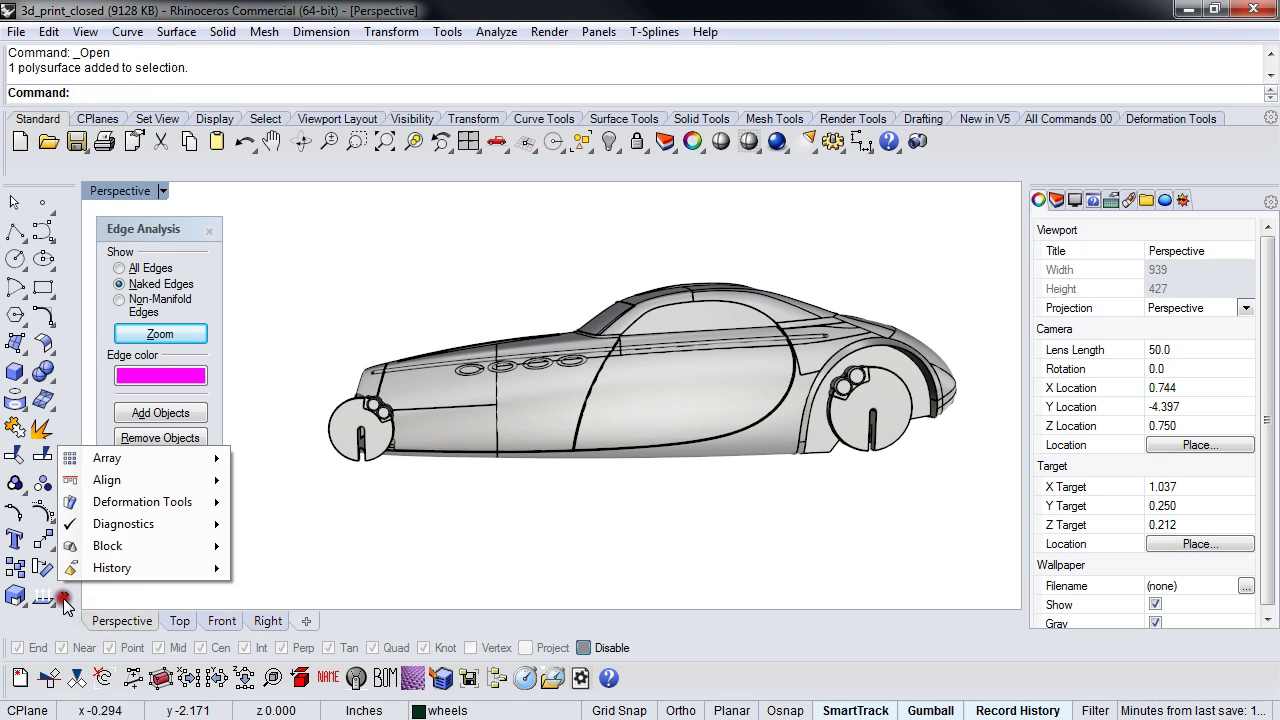
pyautogui.click(291, 568)
pyautogui.middleClick(273, 463)
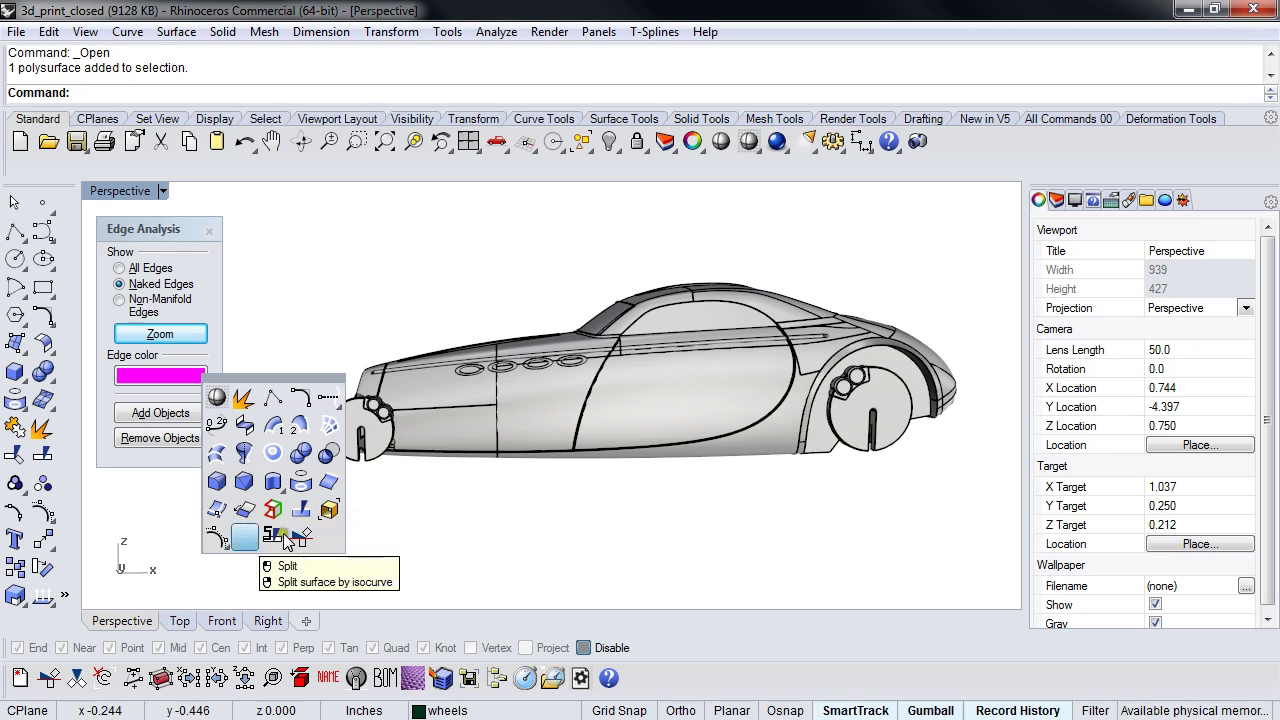
pyautogui.click(463, 543)
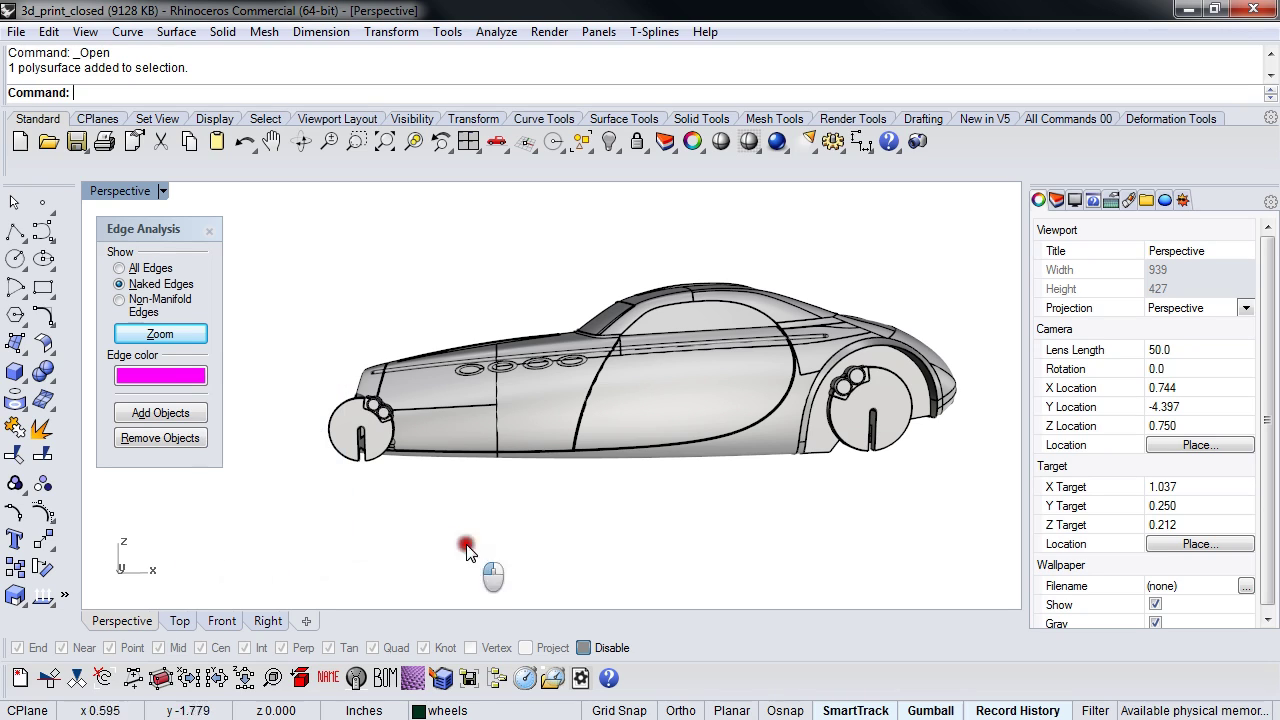
# Check the car model for open polysurfaces with SelOpenPolysrf.
pyautogui.write('Sel')
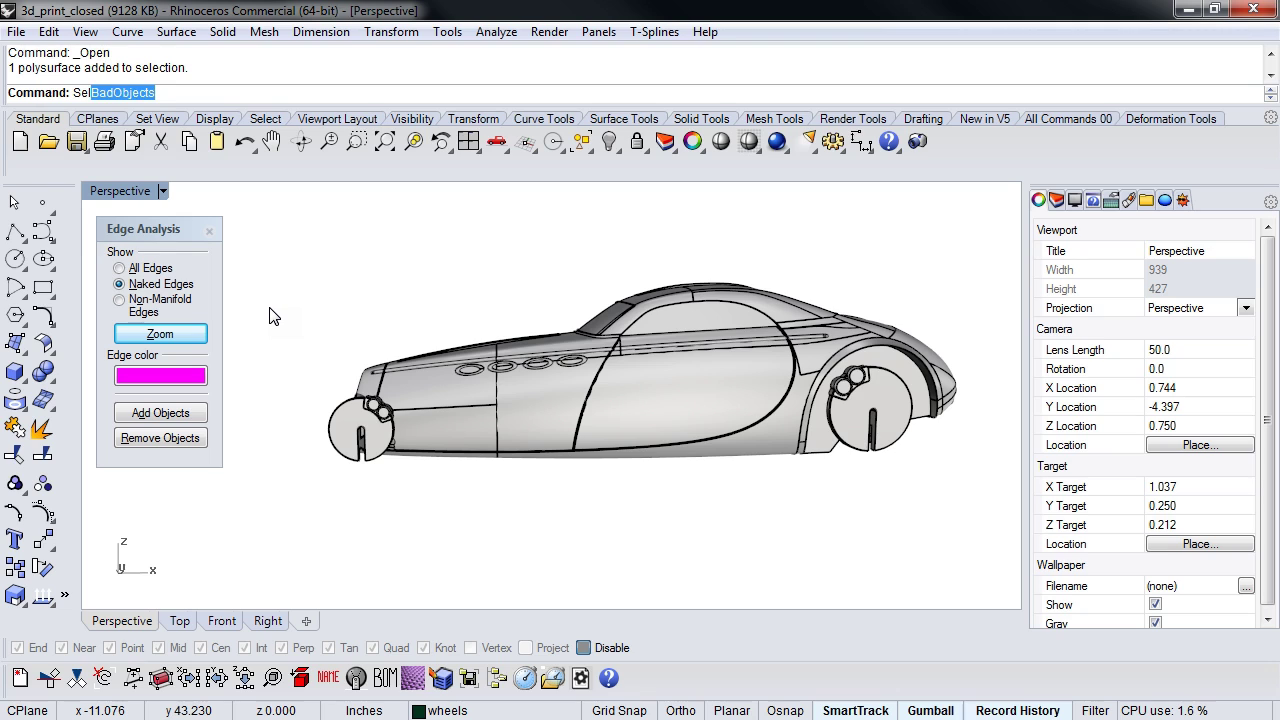
pyautogui.write('OpenPolysrf')
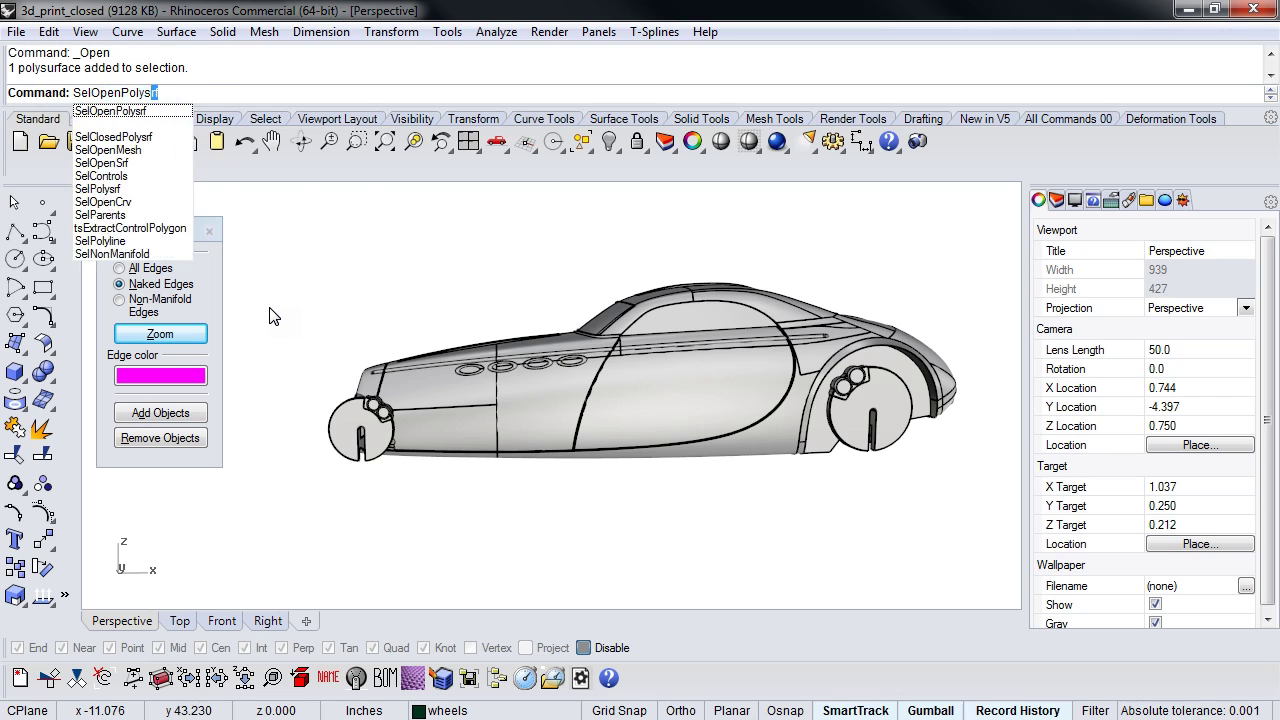
pyautogui.click(113, 111)
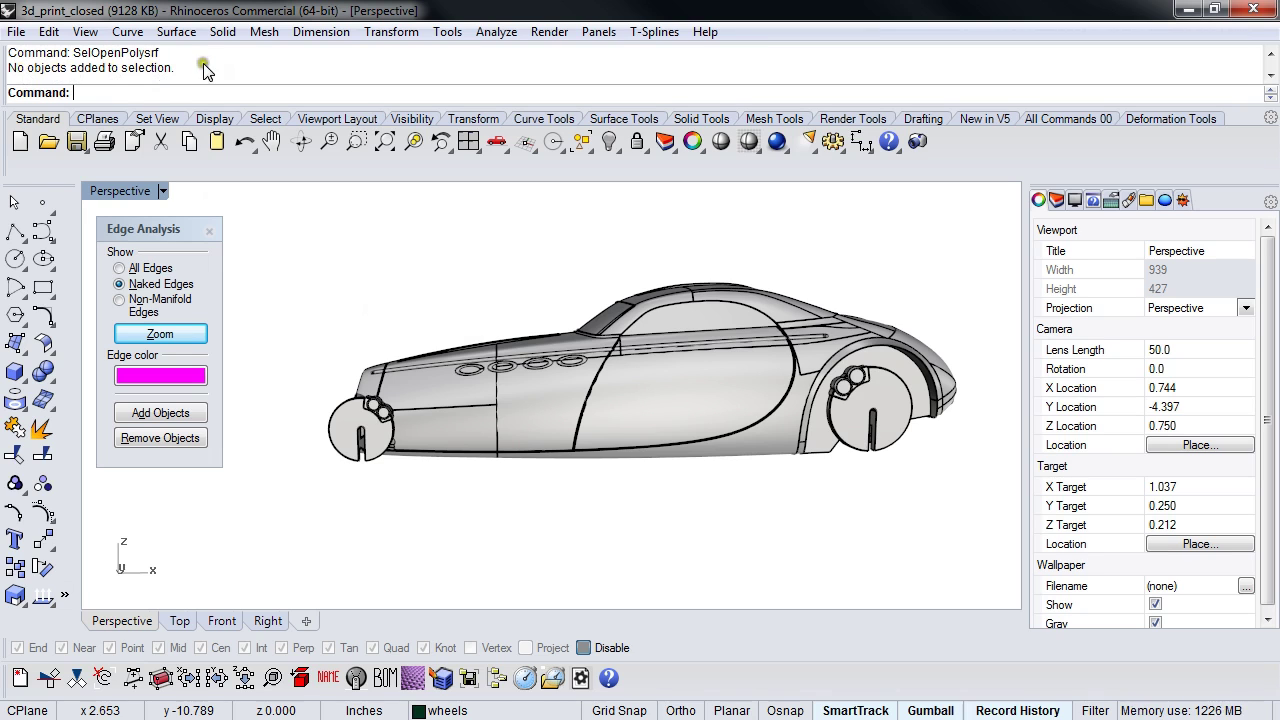
# Extract the side window surface from the car body's polysurface.
pyautogui.moveTo(451, 296); pyautogui.dragTo(489, 325, button='right')
pyautogui.scroll(6, 768, 374)
pyautogui.middleClick(677, 314)
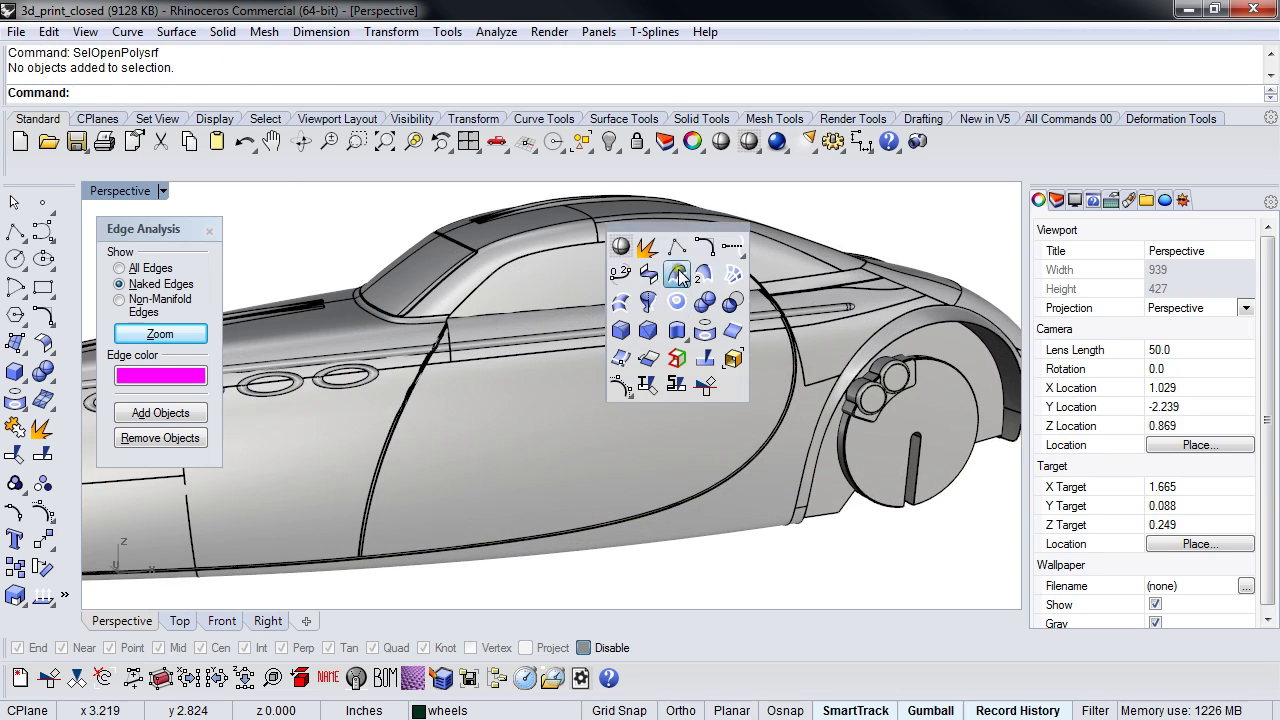
pyautogui.rightClick(652, 250)
pyautogui.click(625, 275)
pyautogui.rightClick(623, 277)
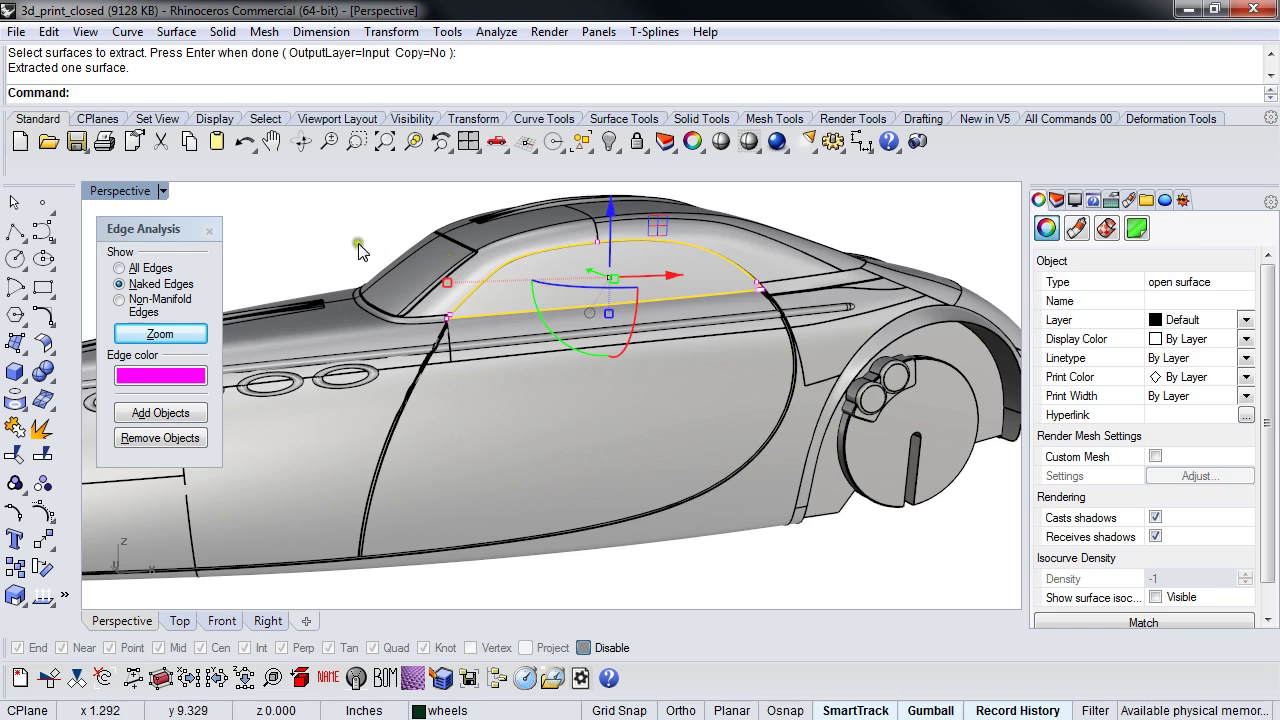
# Move the extracted side window surface outward, away from the car body.
pyautogui.click(317, 243)
pyautogui.scroll(-4, 337, 275)
pyautogui.moveTo(347, 292); pyautogui.dragTo(607, 333, button='right')
pyautogui.click(555, 325)
pyautogui.moveTo(586, 302); pyautogui.dragTo(714, 491)
pyautogui.click(666, 500)
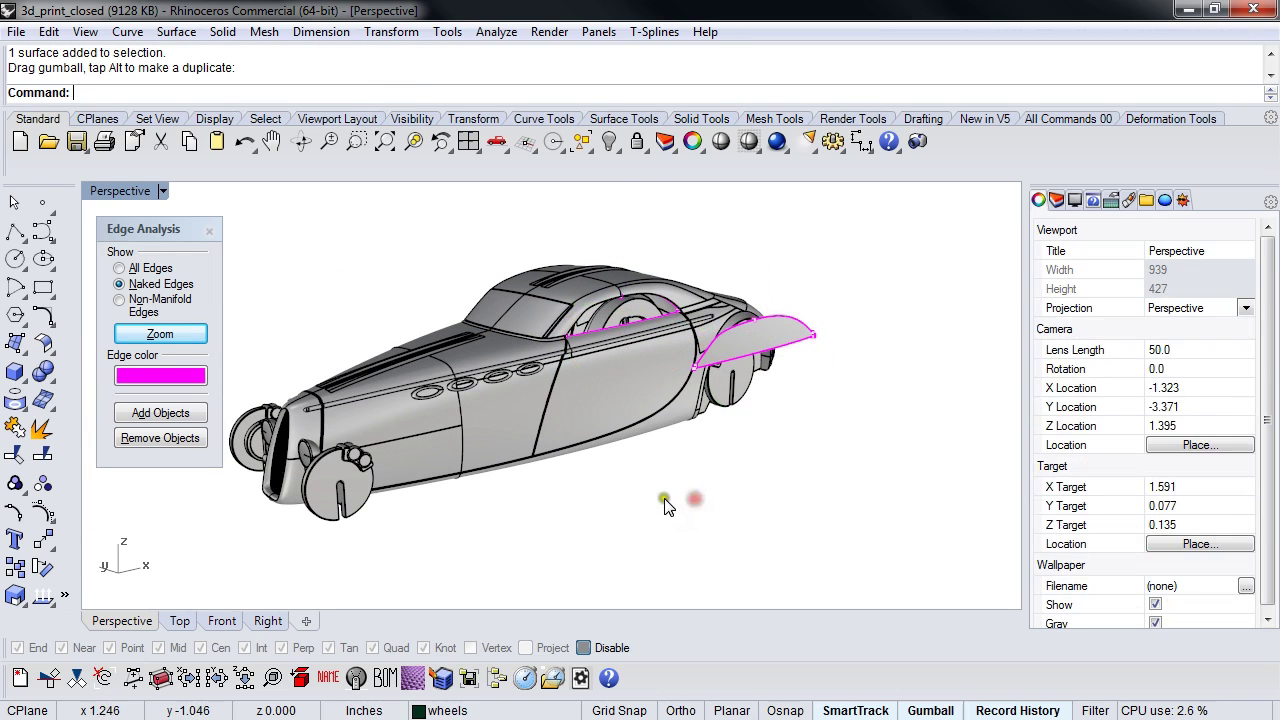
# Select the open polysurfaces, inspect the car and the detached window surface from another angle, and clear the selection.
pyautogui.middleClick(667, 505)
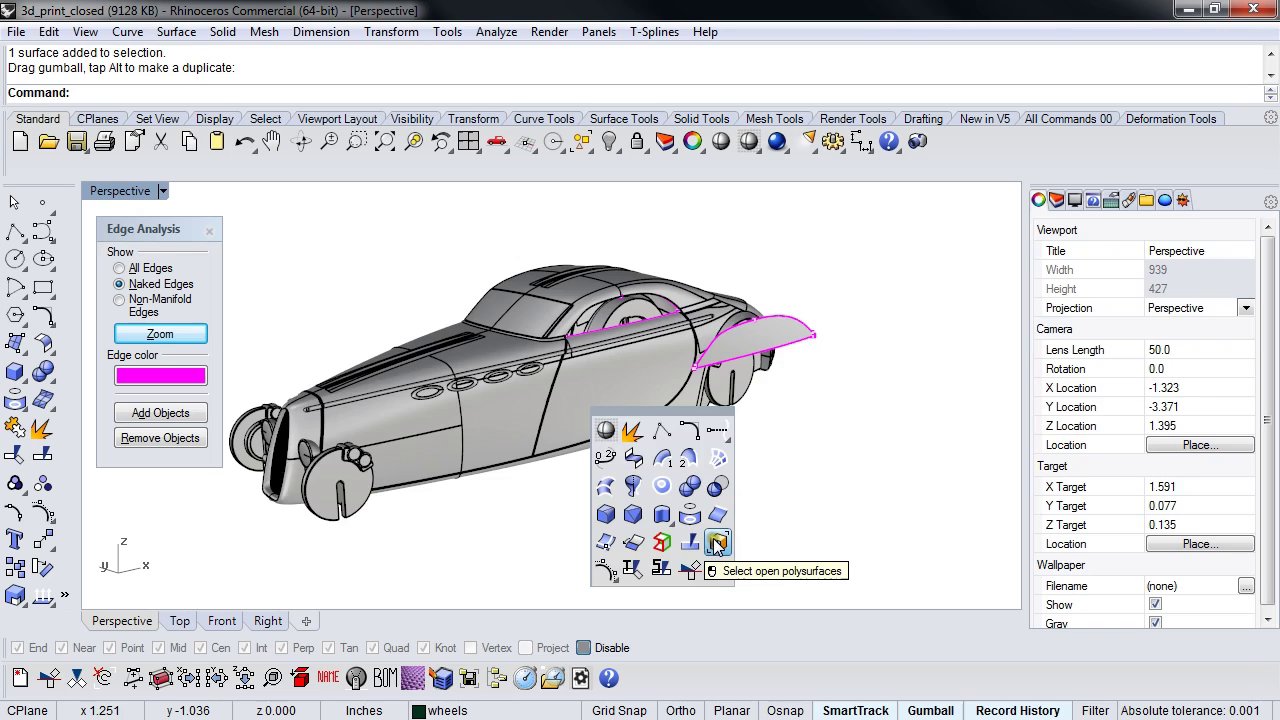
pyautogui.click(713, 541)
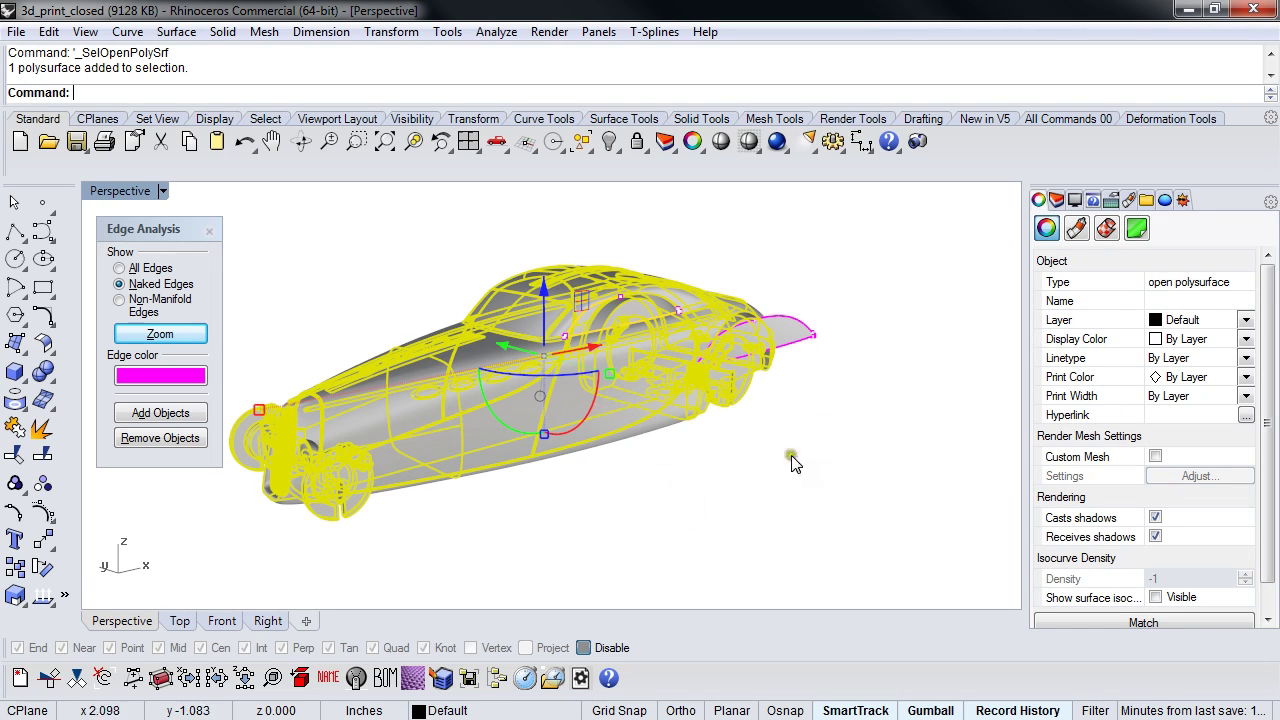
pyautogui.moveTo(829, 412); pyautogui.dragTo(797, 312, button='right')
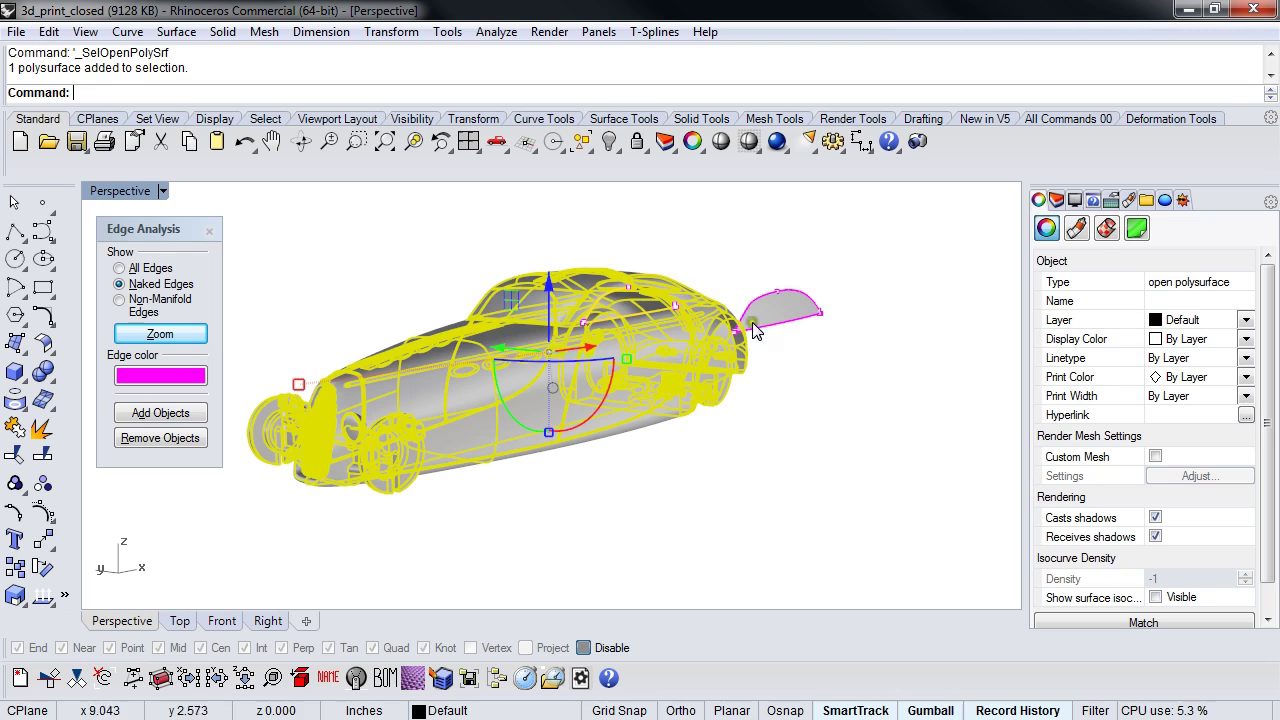
pyautogui.click(790, 312)
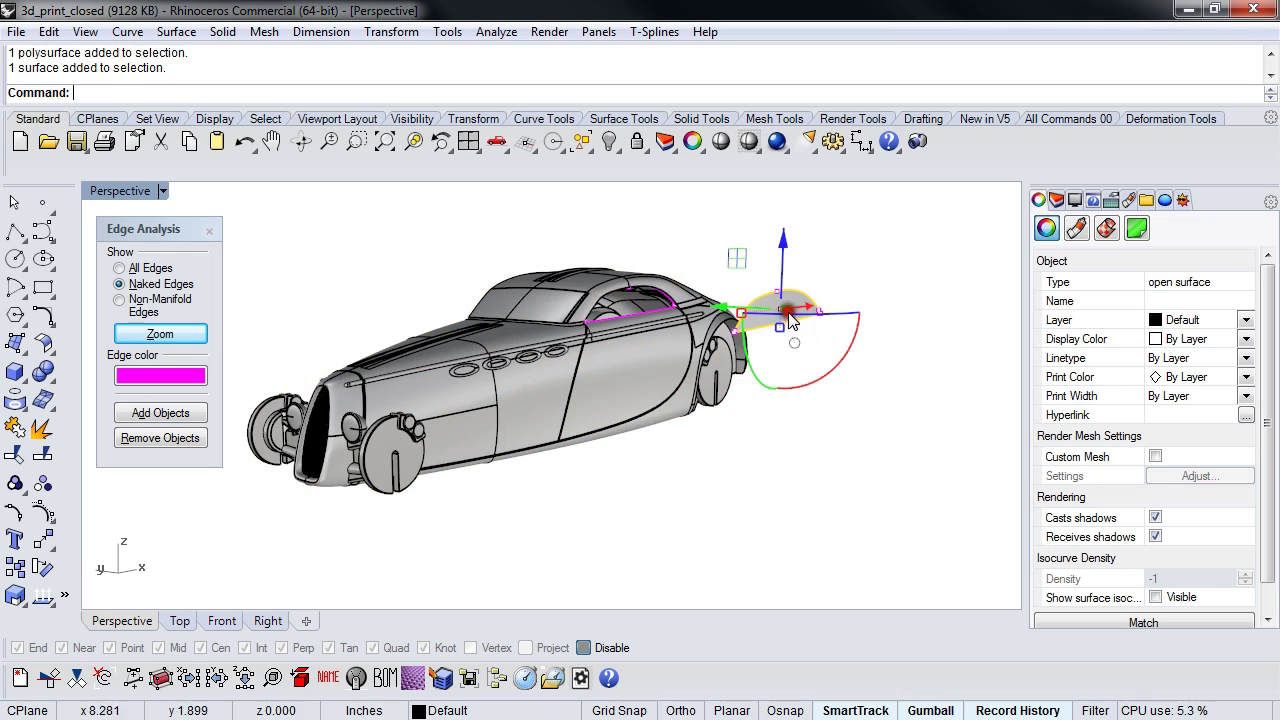
pyautogui.click(655, 494)
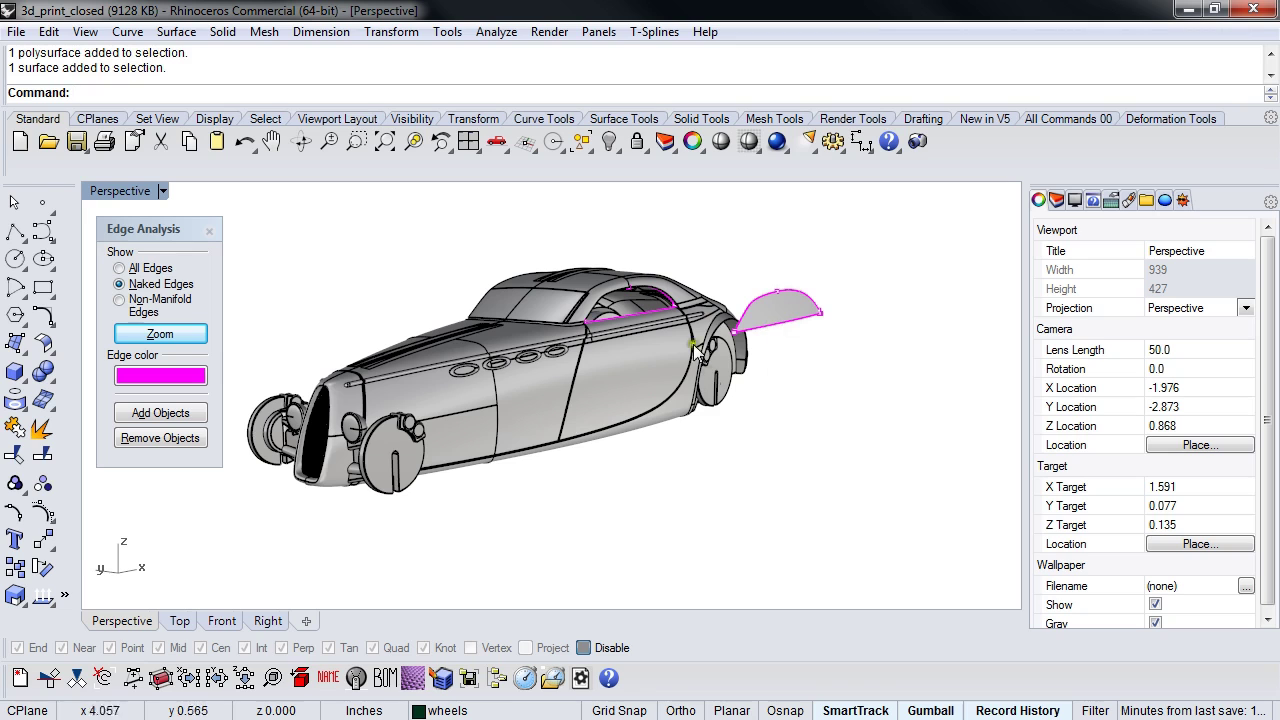
# Undo the move and the extraction of the side window surface.
pyautogui.hotkey('ctrl', 'z')
pyautogui.hotkey('ctrl', 'z')
pyautogui.moveTo(680, 466); pyautogui.dragTo(598, 495, button='right')
pyautogui.click(595, 494)
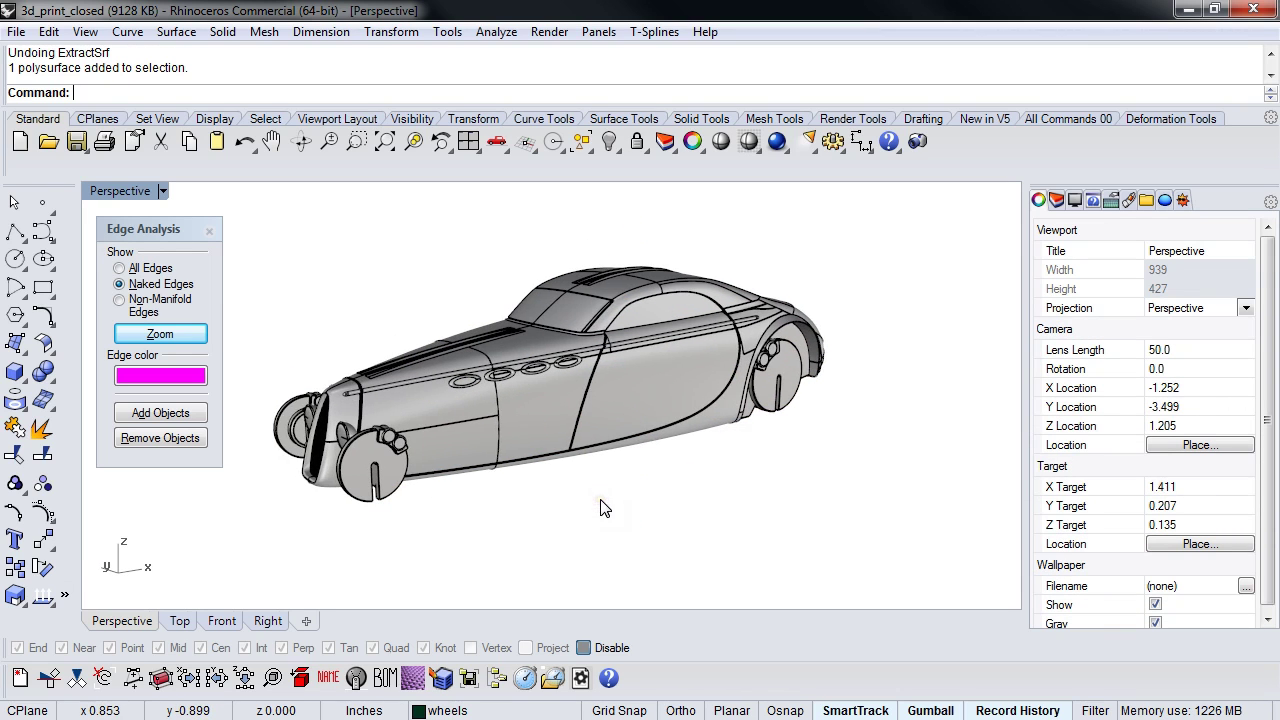
# Run SelOpenPolysrf again on the restored car model to check that it is closed.
pyautogui.write('SelOpenPolysrf')
pyautogui.press('Return')
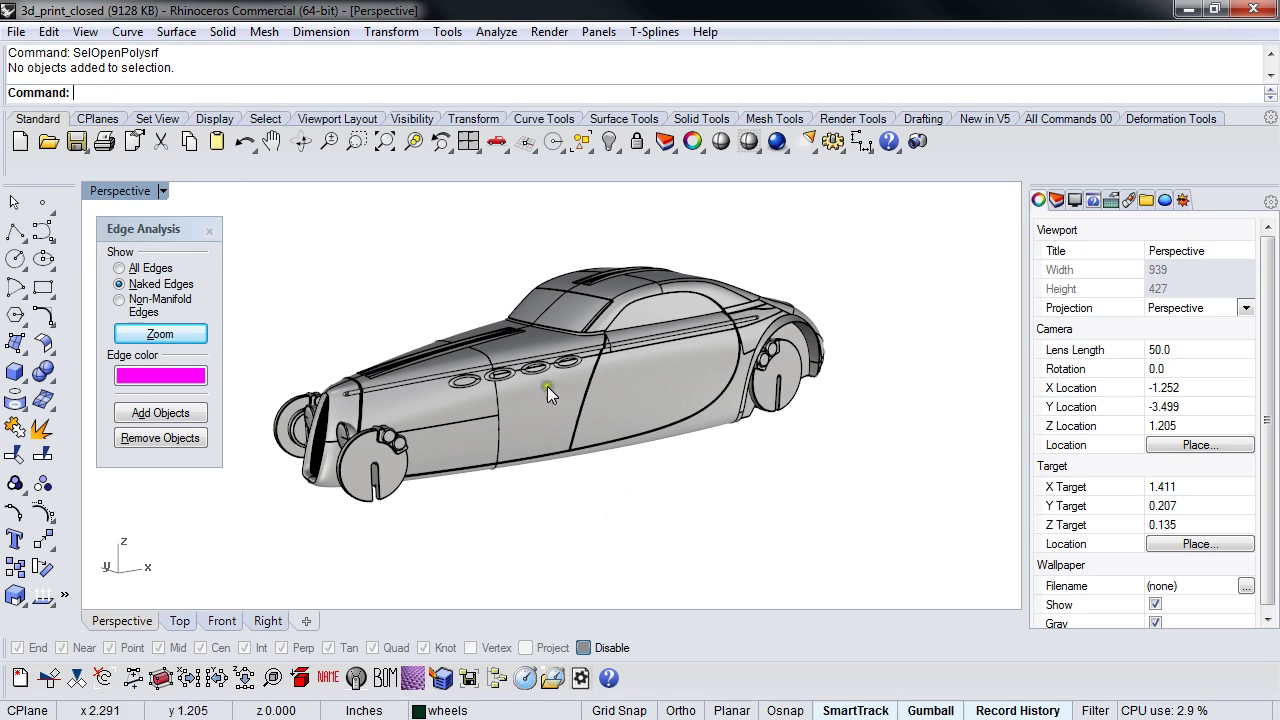
pyautogui.moveTo(612, 514); pyautogui.dragTo(618, 507, button='right')
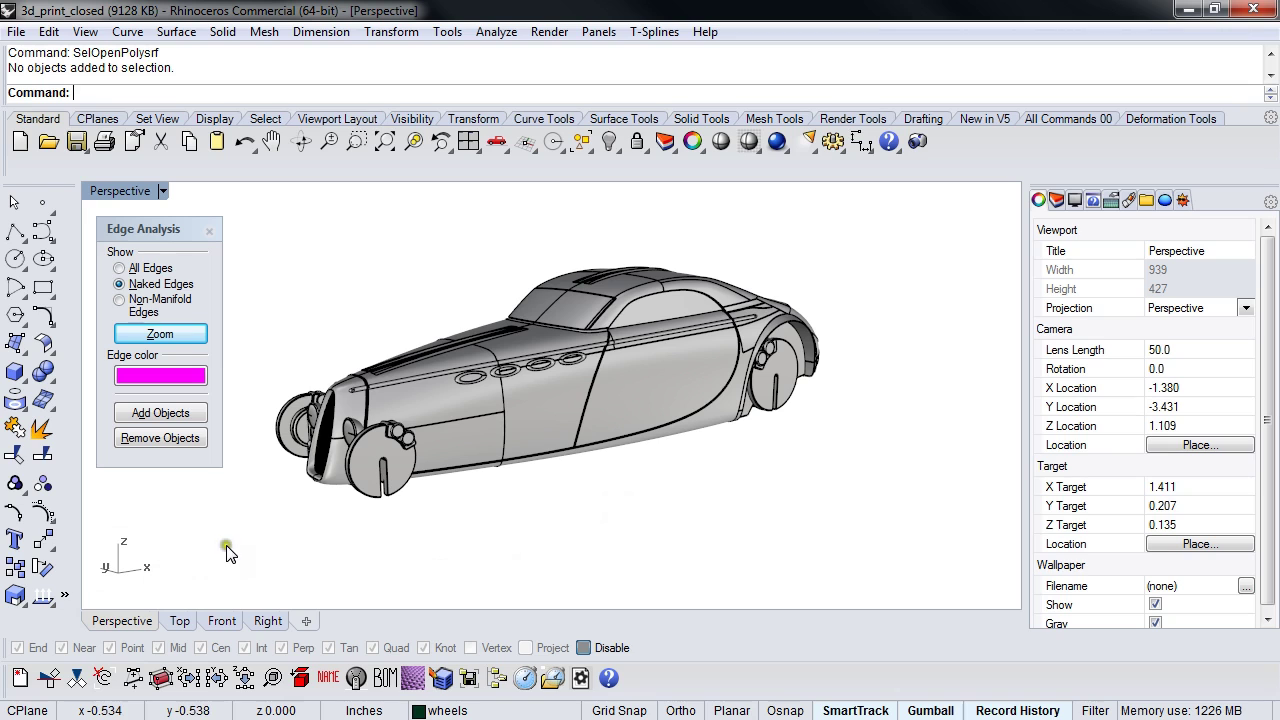
# Check the model for bad objects with SelBadObjects and inspect the car from the rear and side.
pyautogui.write('SelBadObjects')
pyautogui.press('Return')
pyautogui.click(288, 541)
pyautogui.moveTo(708, 508); pyautogui.dragTo(459, 511, button='right')
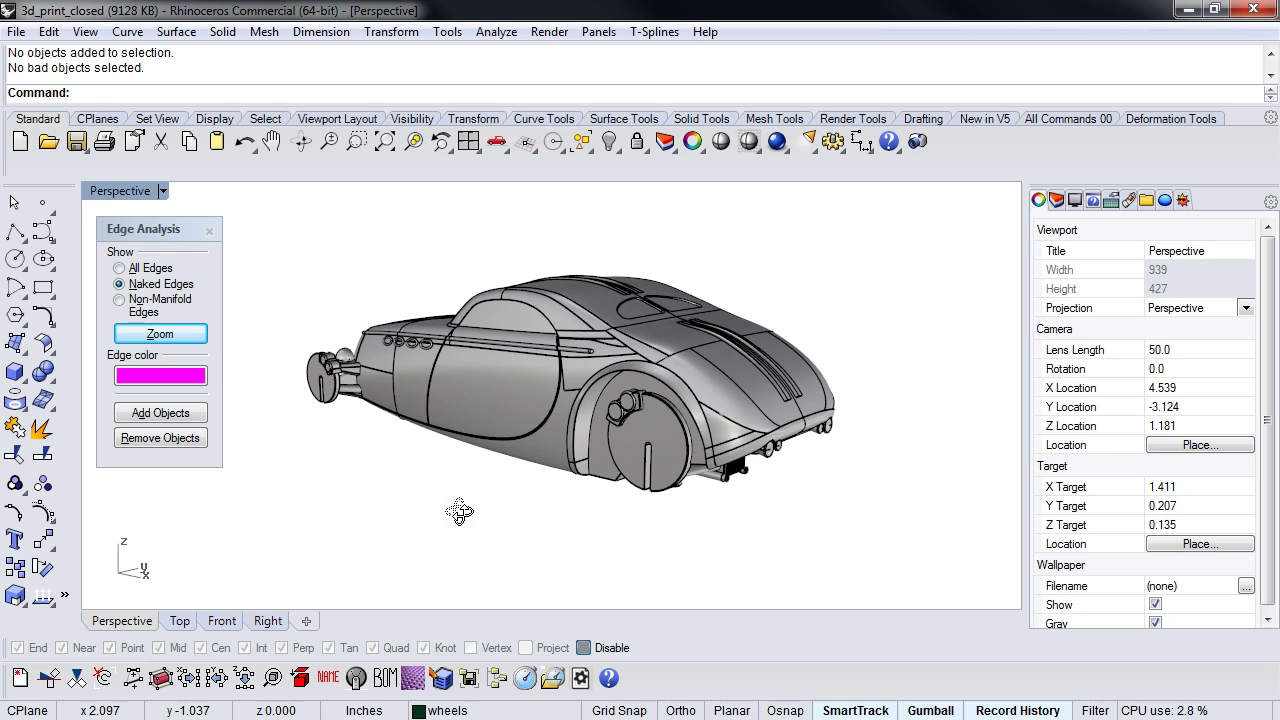
pyautogui.moveTo(377, 497); pyautogui.dragTo(613, 498, button='right')
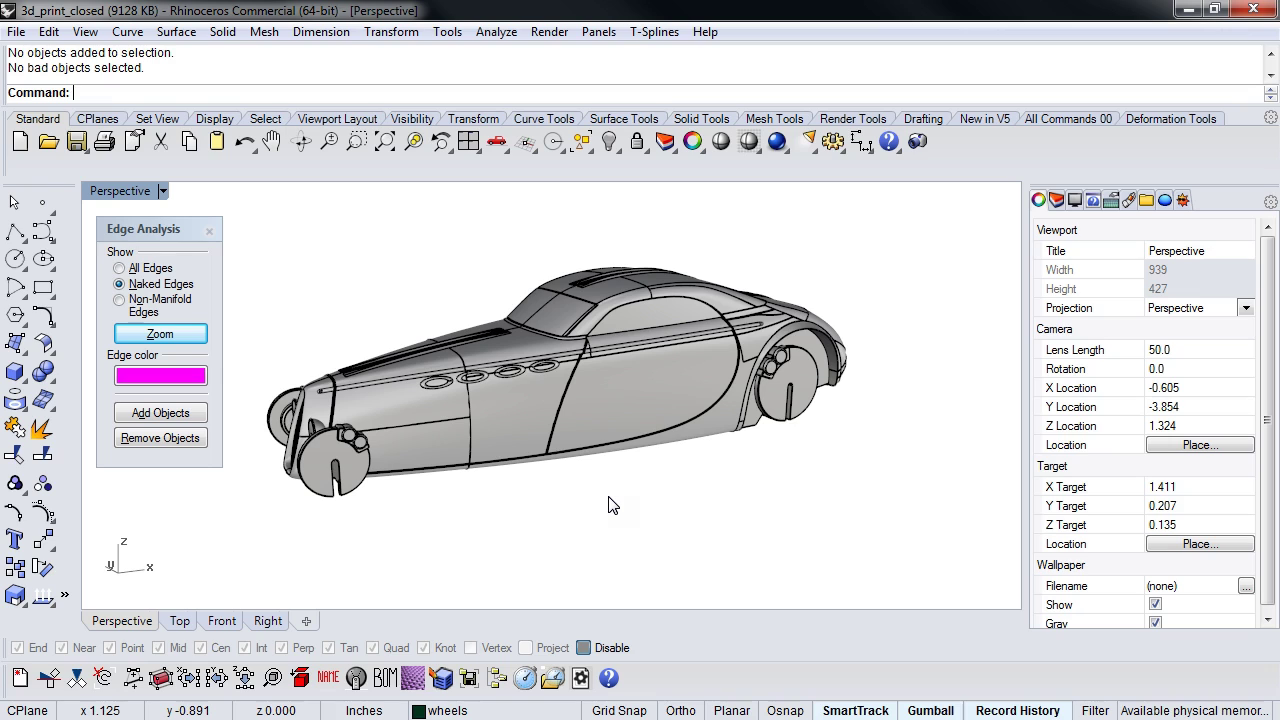
pyautogui.moveTo(566, 513); pyautogui.dragTo(537, 512, button='right')
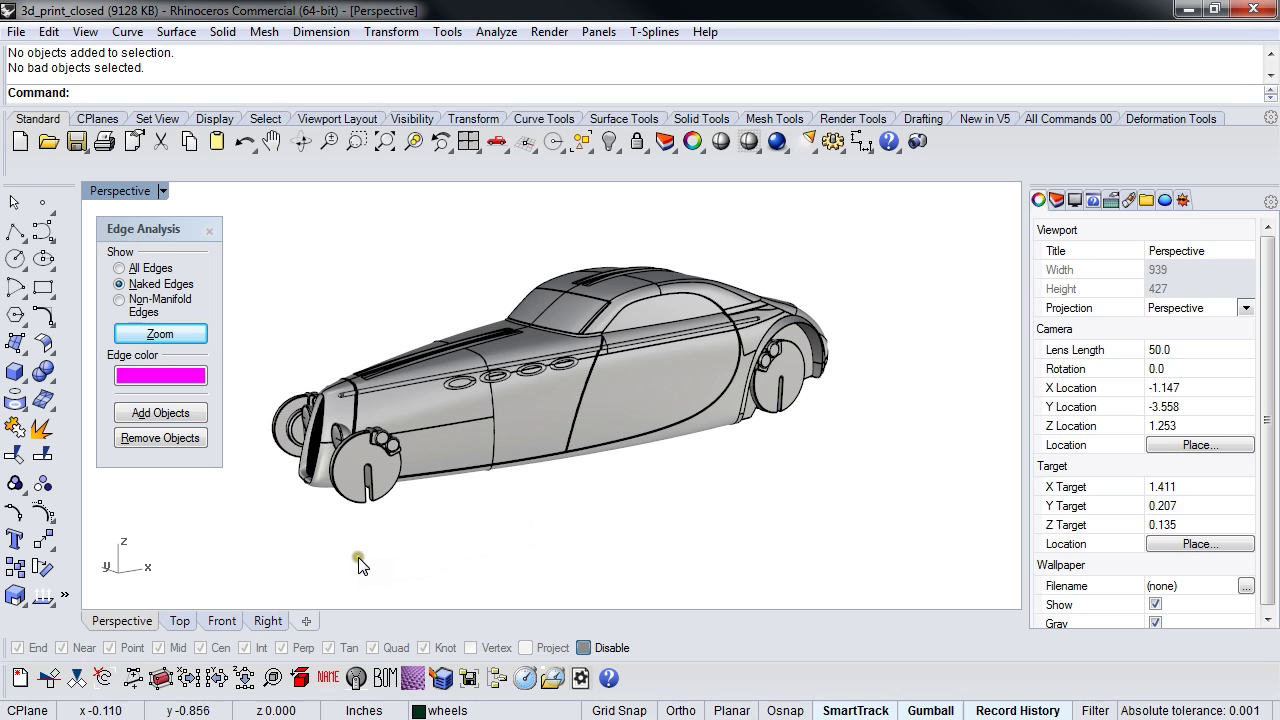
pyautogui.click(70, 597)
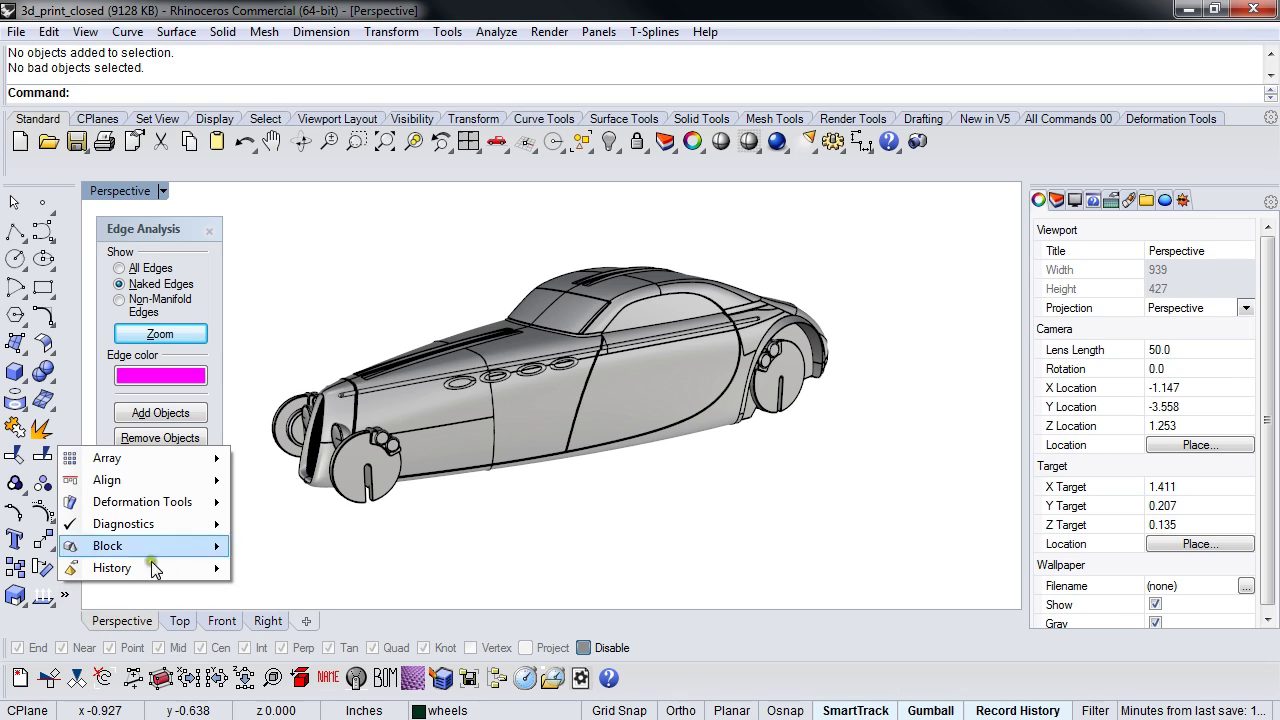
pyautogui.moveTo(219, 531)
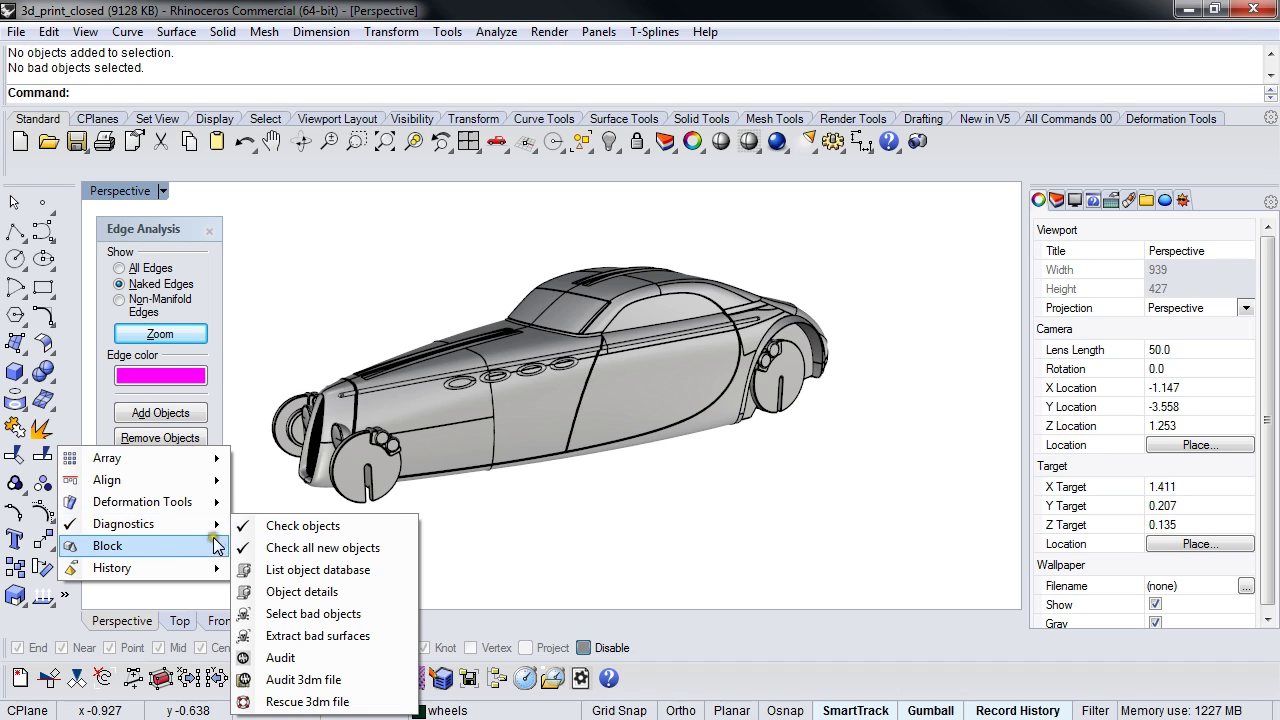
pyautogui.moveTo(216, 573)
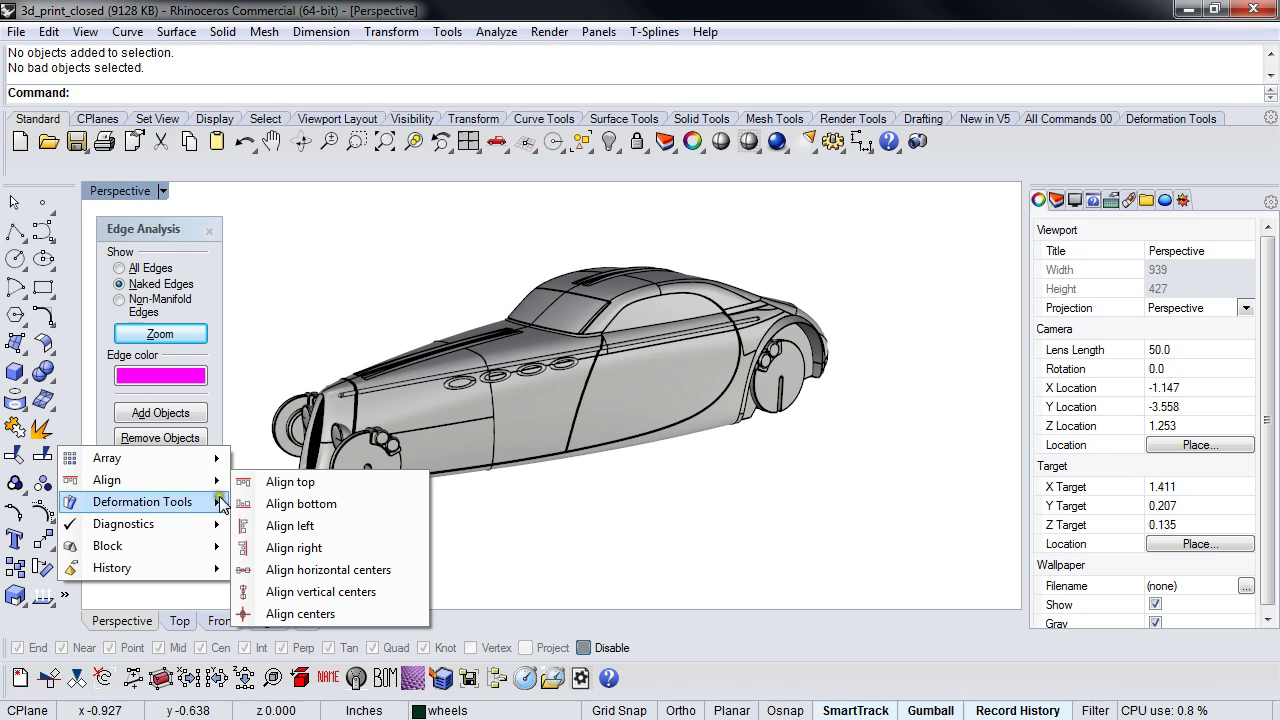
pyautogui.click(506, 565)
# Widen the main tool sidebar so all its tools show, and move the Edge Analysis window clear of it.
pyautogui.moveTo(80, 523); pyautogui.dragTo(140, 530)
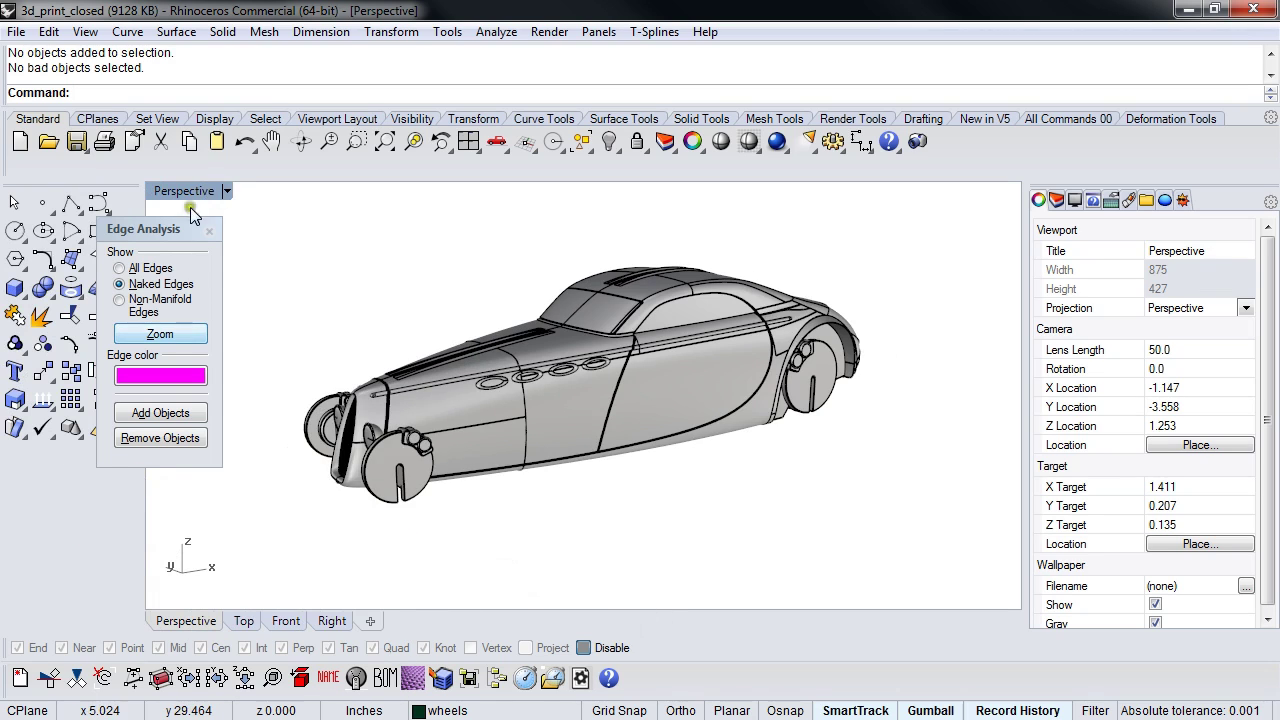
pyautogui.moveTo(168, 226); pyautogui.dragTo(257, 223)
pyautogui.click(44, 402)
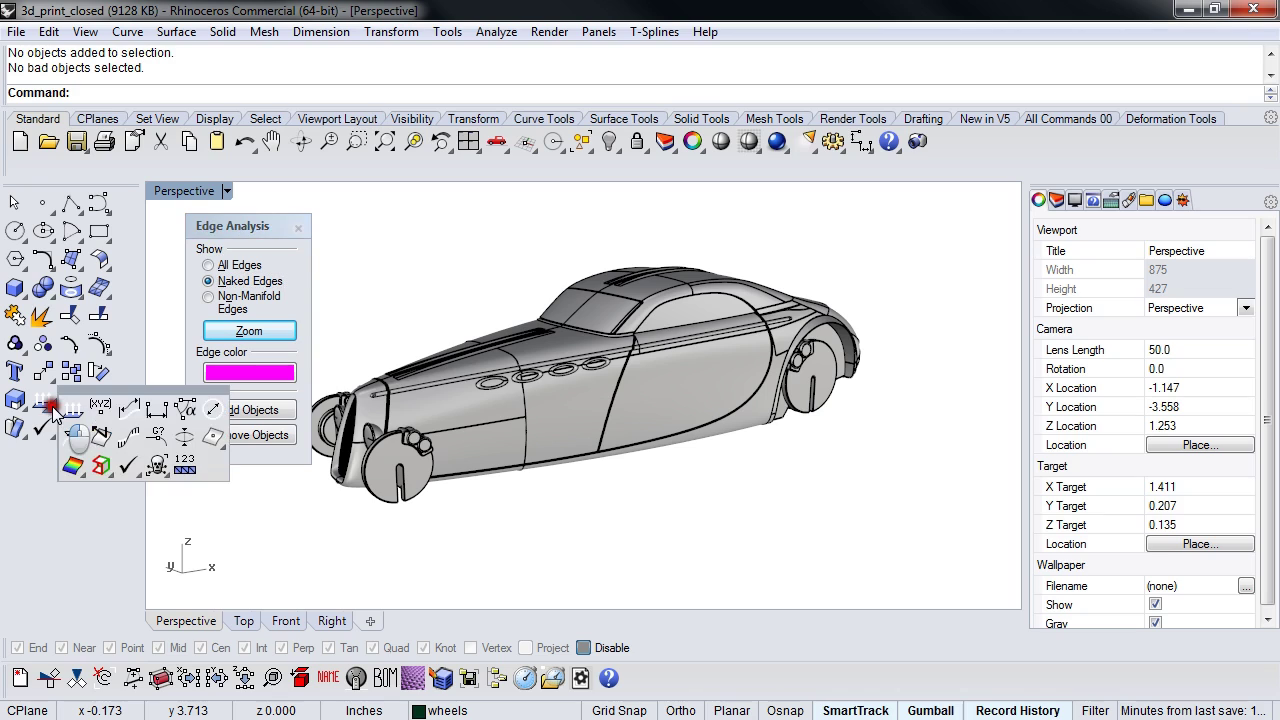
pyautogui.moveTo(109, 477)
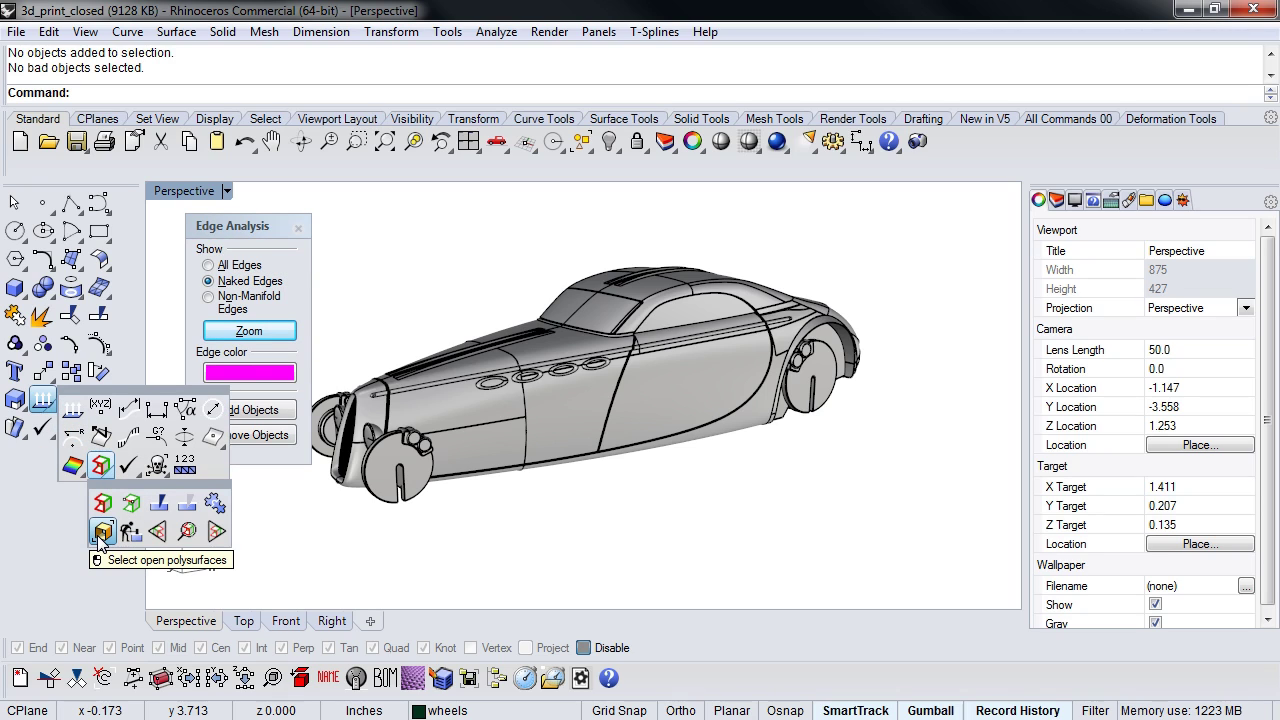
pyautogui.click(46, 404)
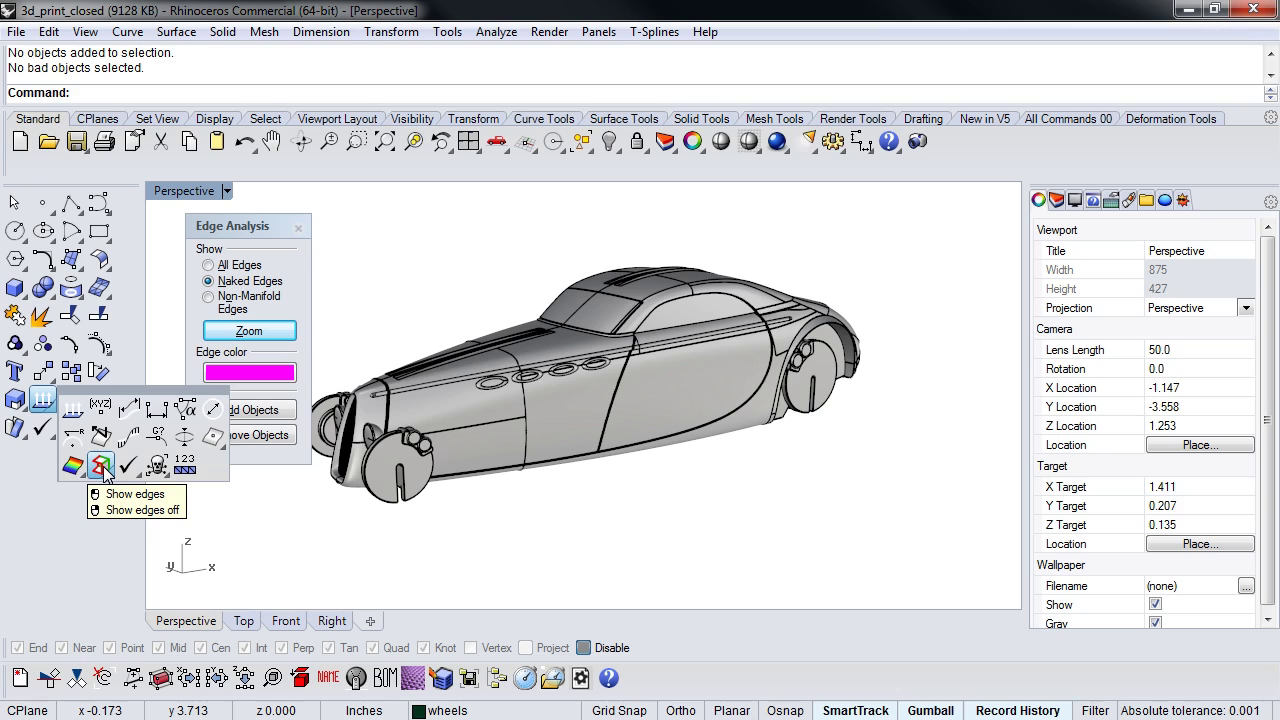
pyautogui.moveTo(250, 229); pyautogui.dragTo(268, 225)
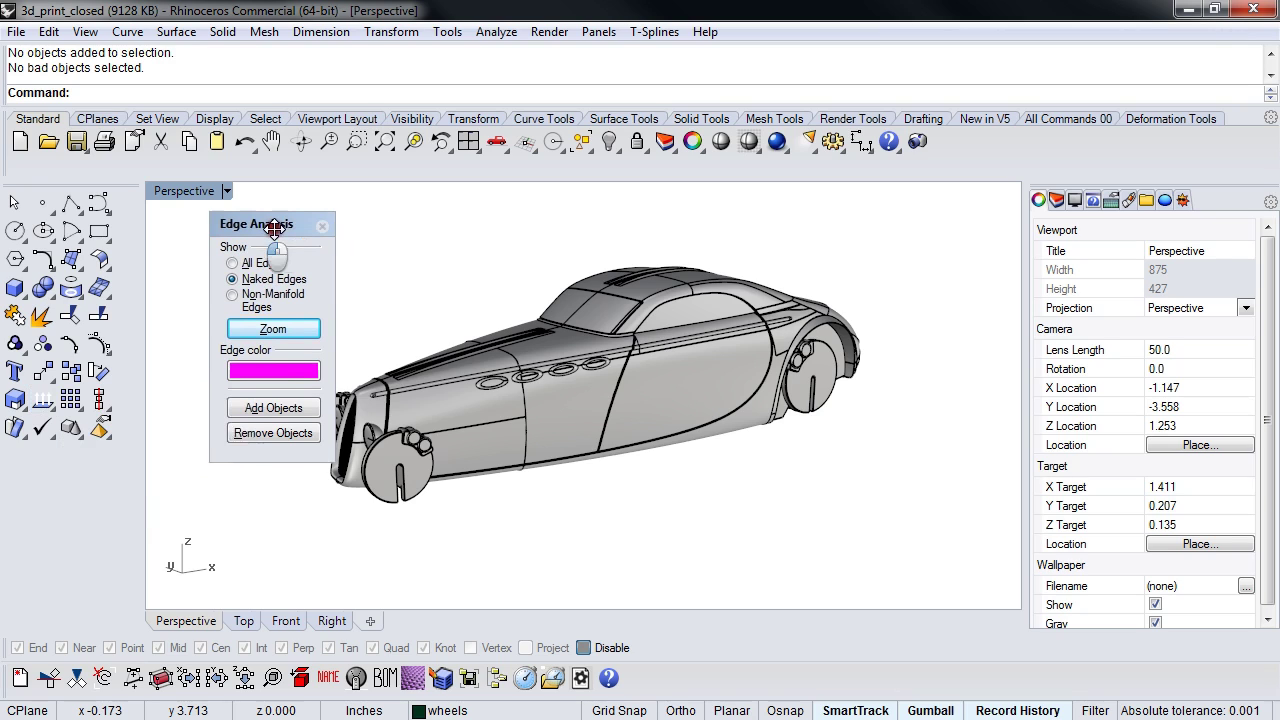
pyautogui.click(44, 401)
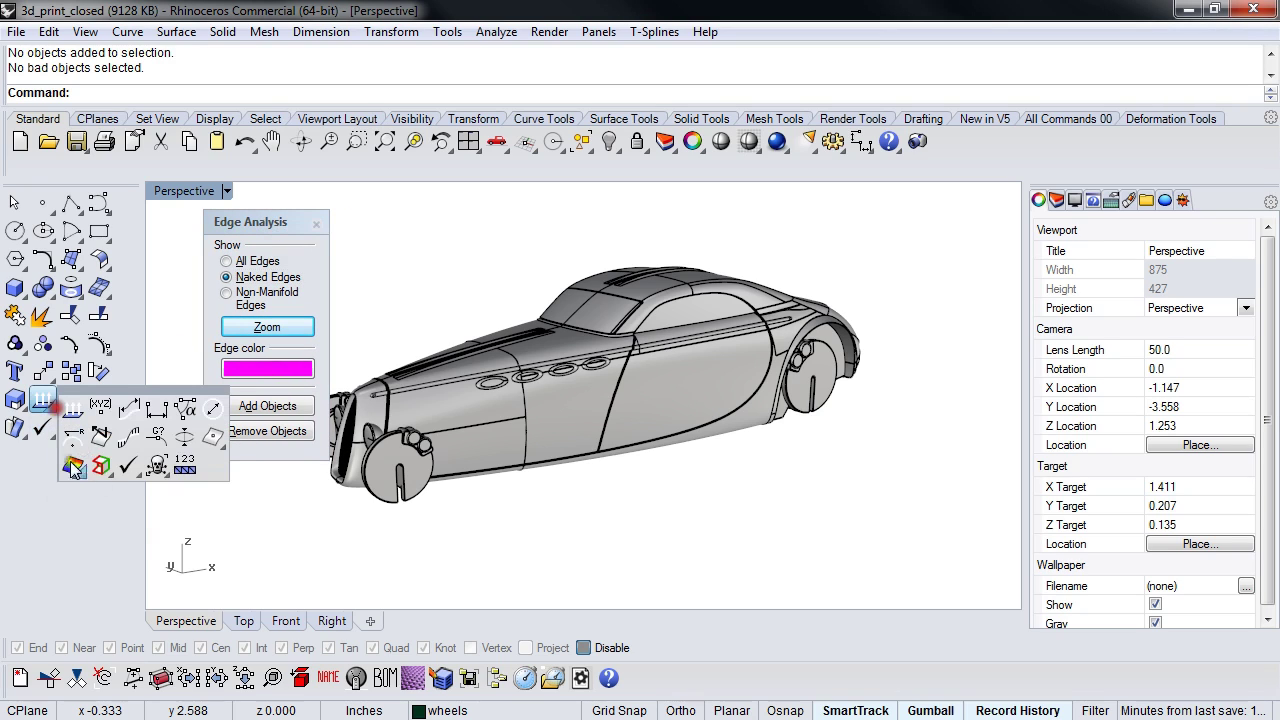
pyautogui.click(103, 470)
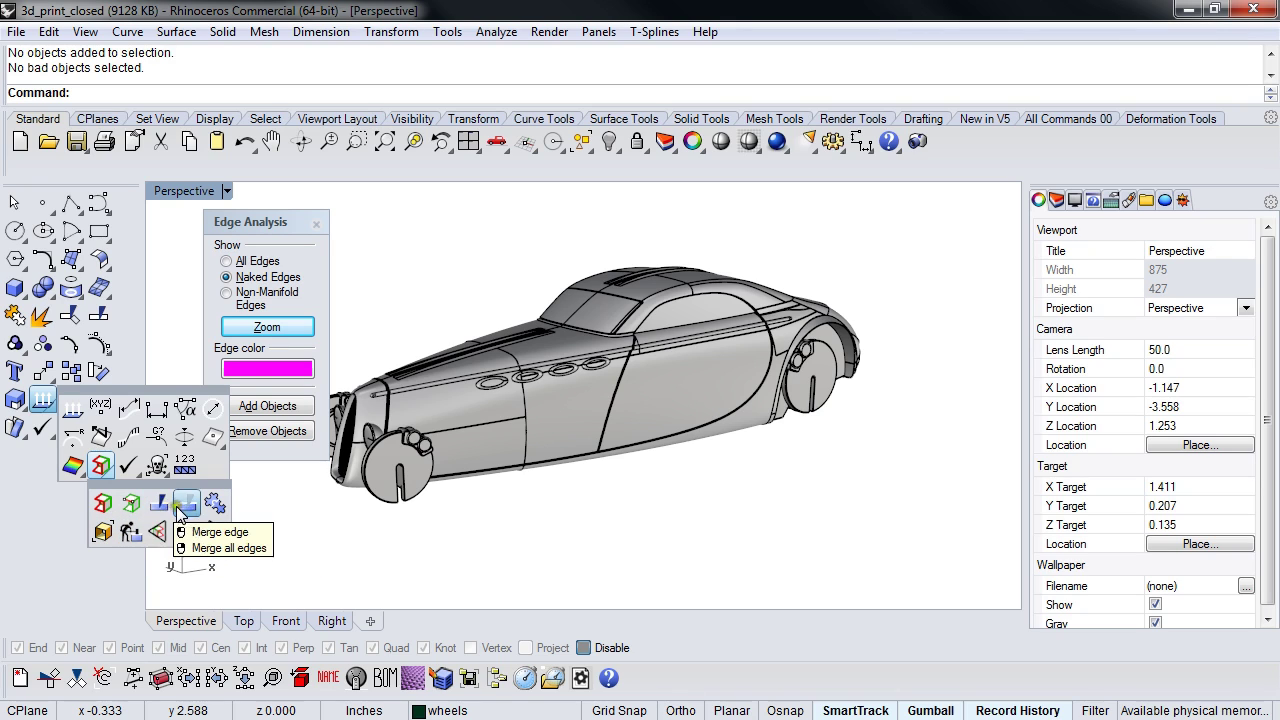
pyautogui.click(46, 404)
pyautogui.click(48, 410)
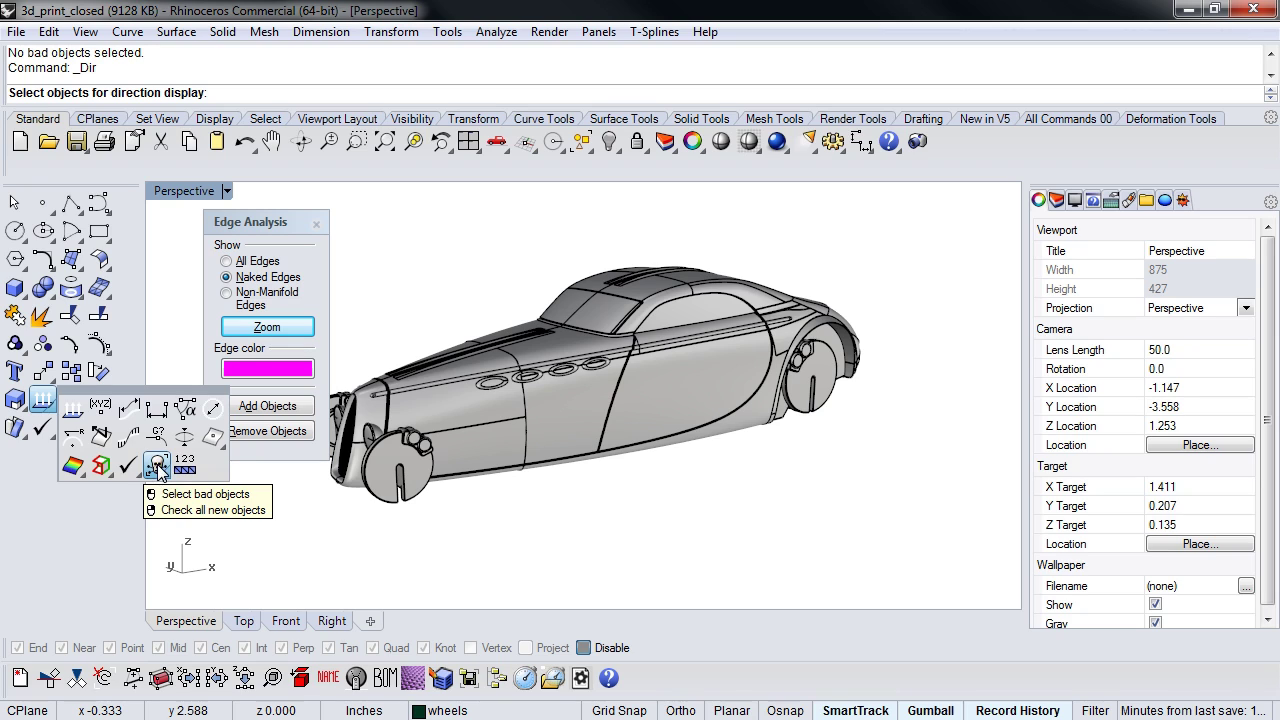
pyautogui.click(300, 525)
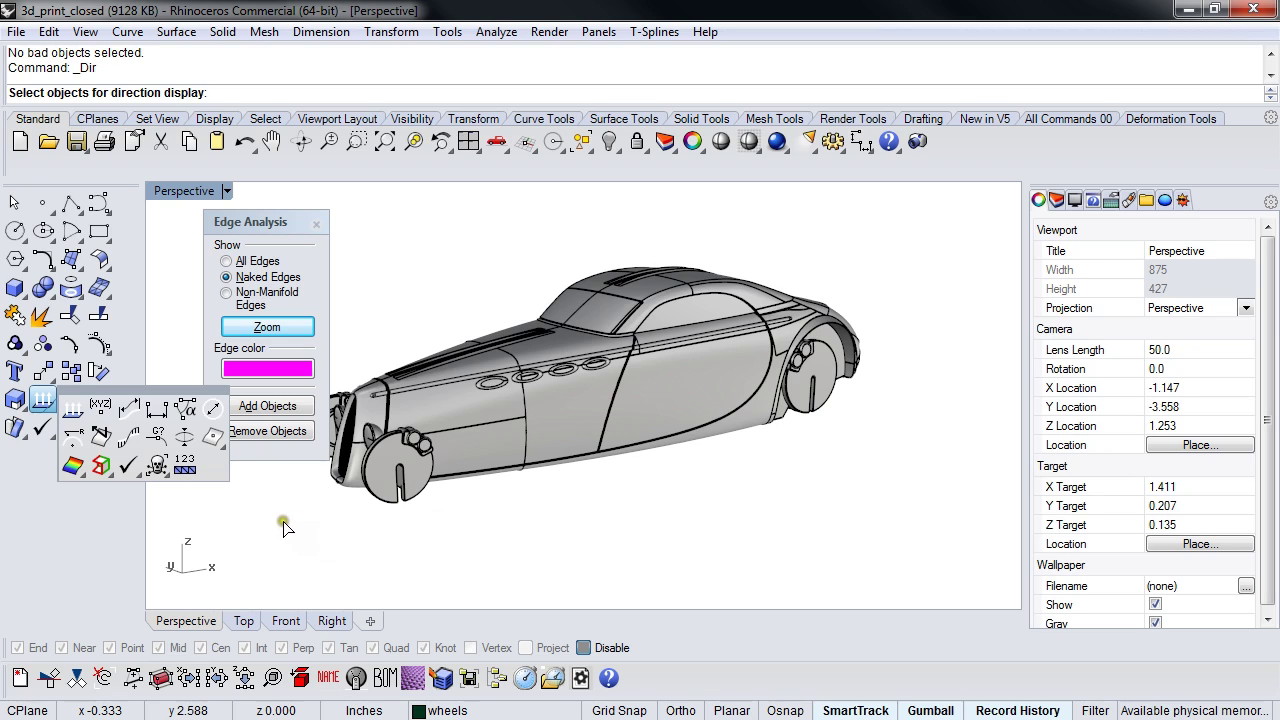
# Move the Edge Analysis window clear of the car's front wheels.
pyautogui.click(271, 517)
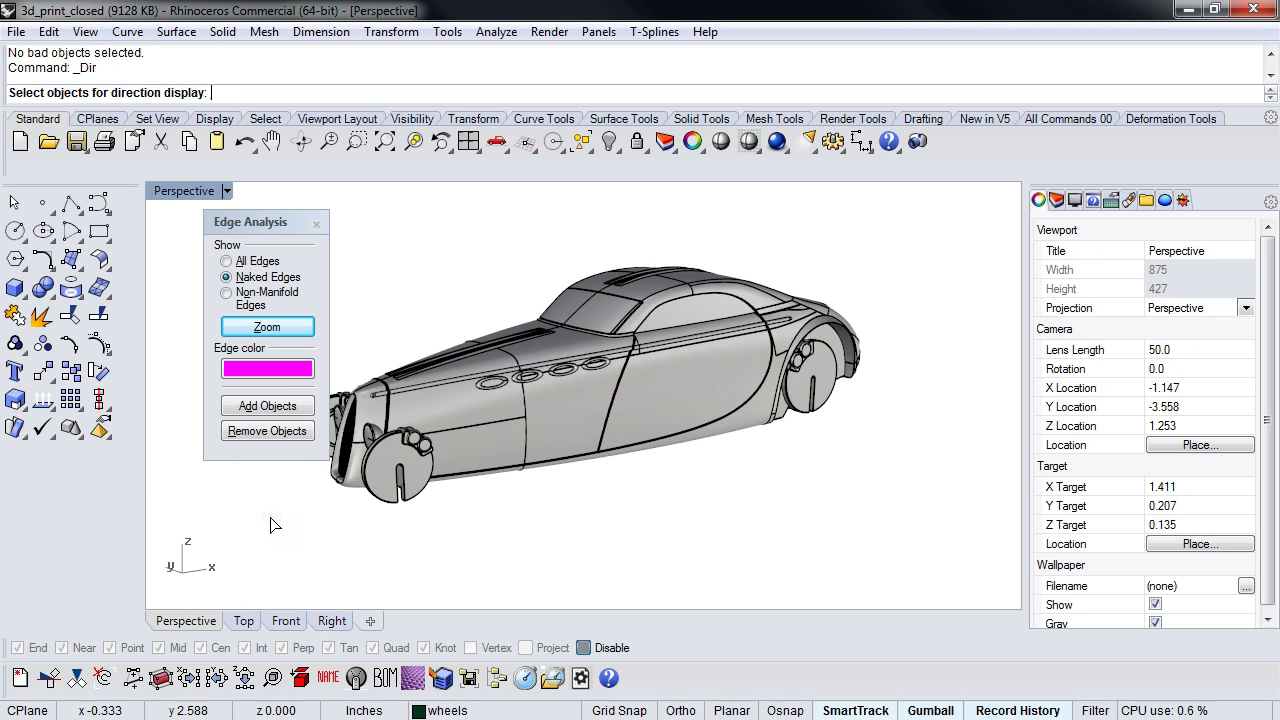
pyautogui.moveTo(672, 492); pyautogui.dragTo(672, 514, button='right')
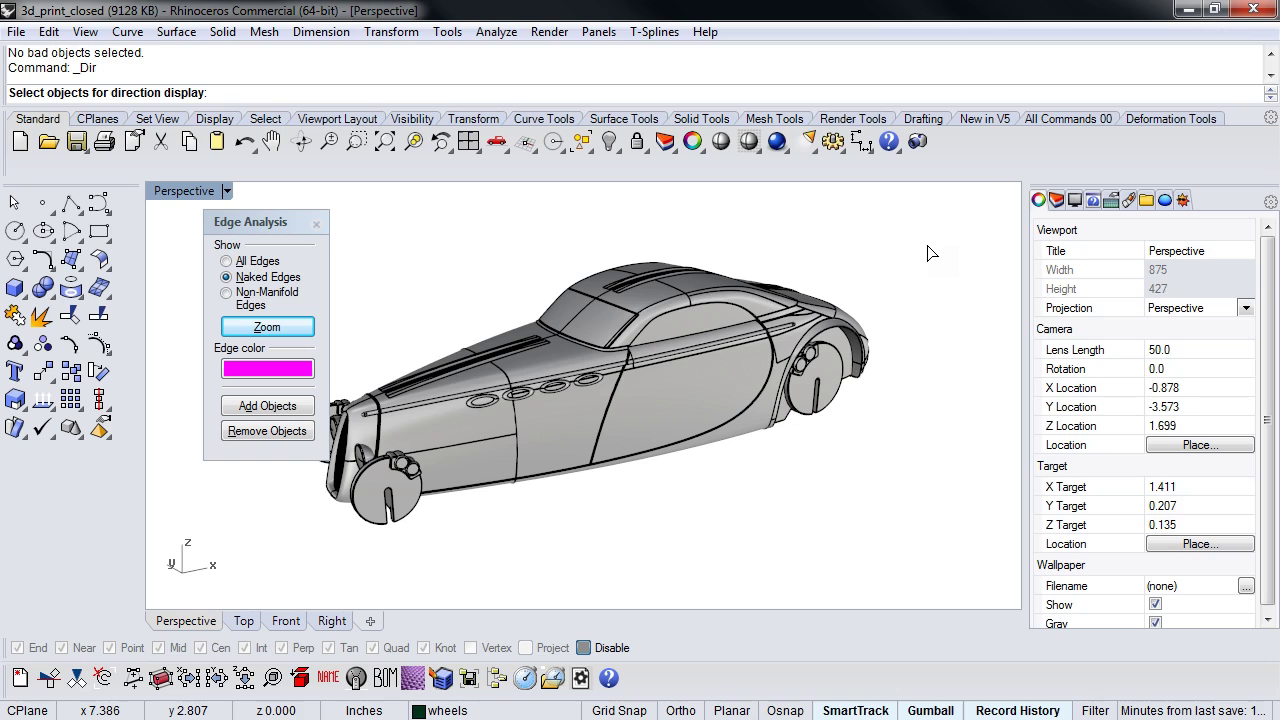
pyautogui.moveTo(262, 222); pyautogui.dragTo(229, 225)
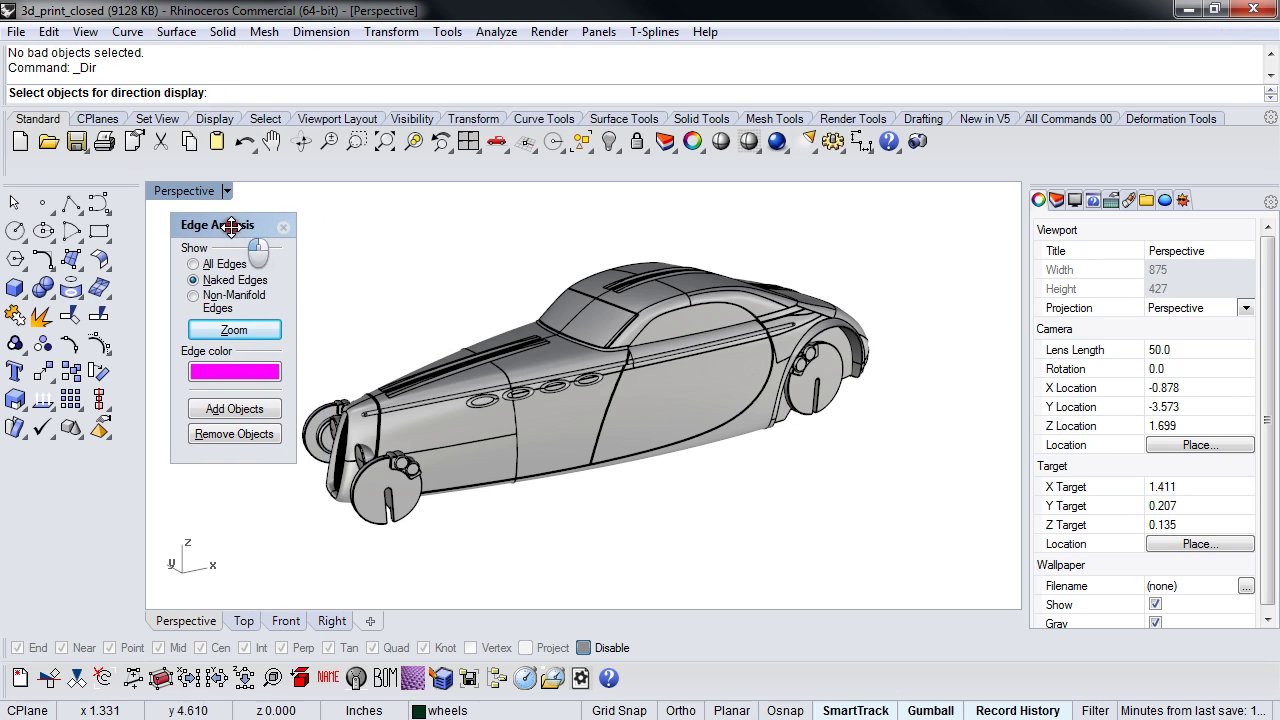
# Run Show Edges on the car polysurface to check it for naked edges, and end the pending direction display.
pyautogui.click(44, 401)
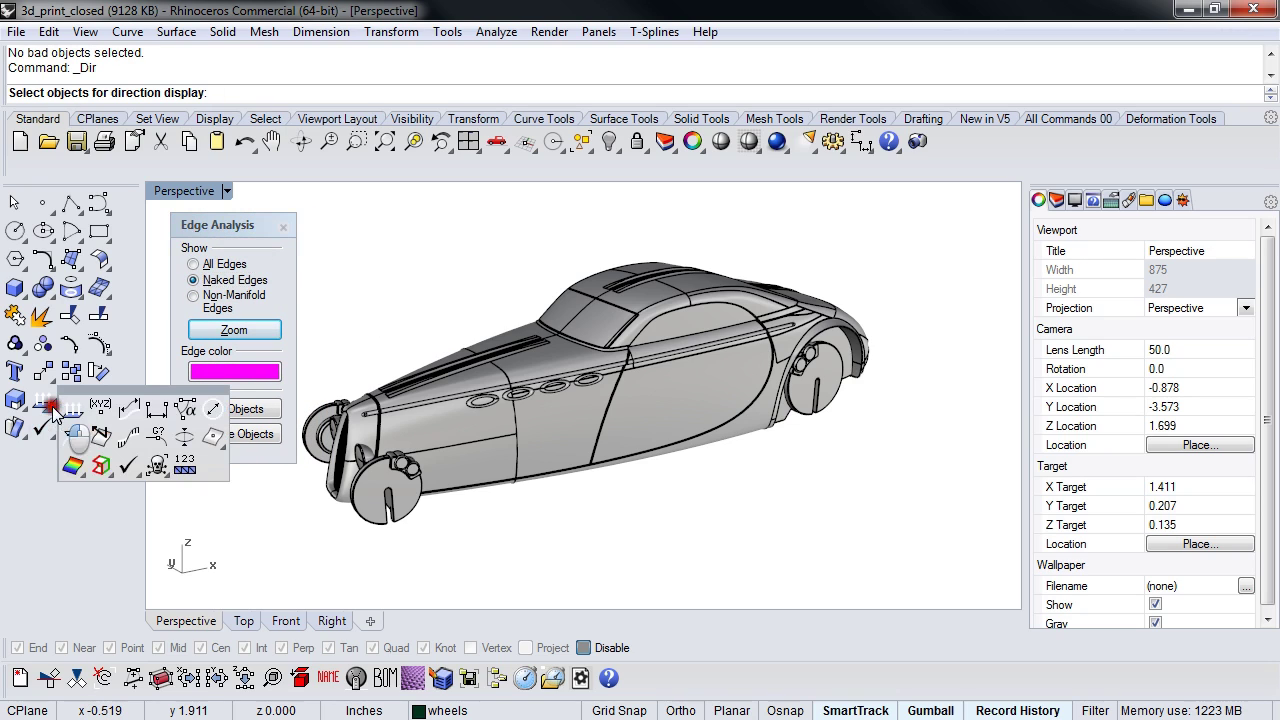
pyautogui.click(111, 474)
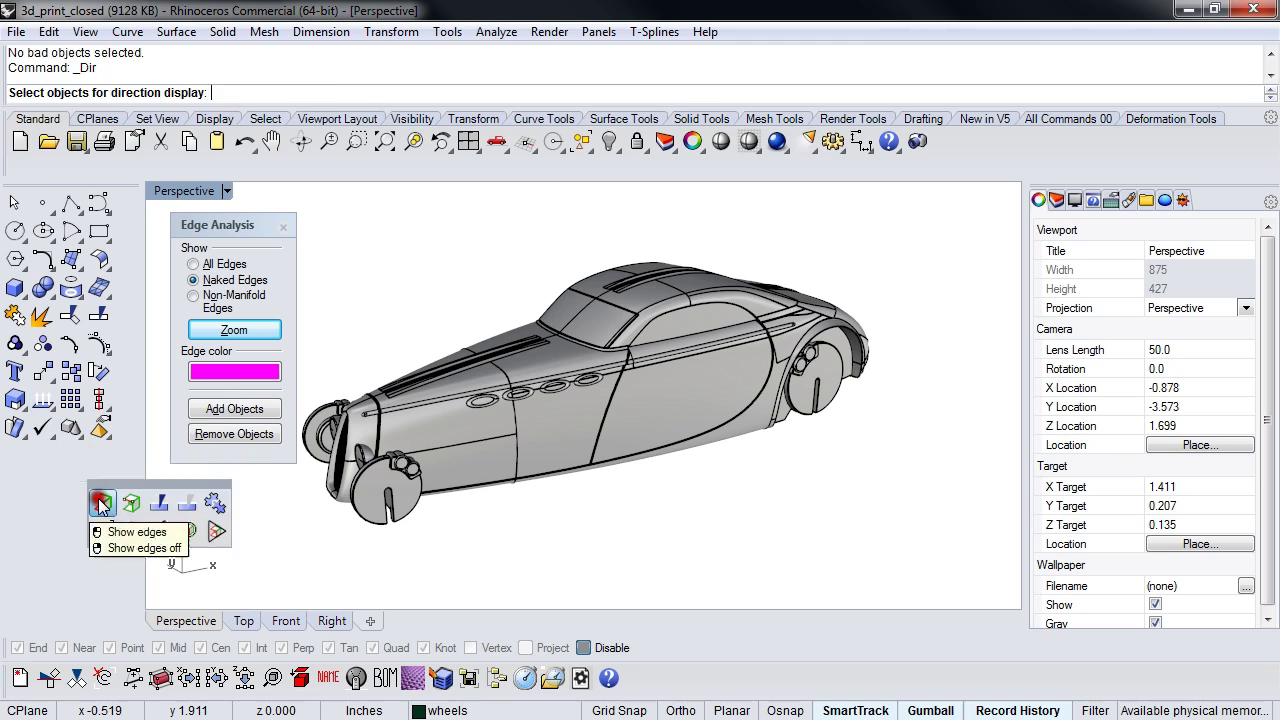
pyautogui.click(99, 498)
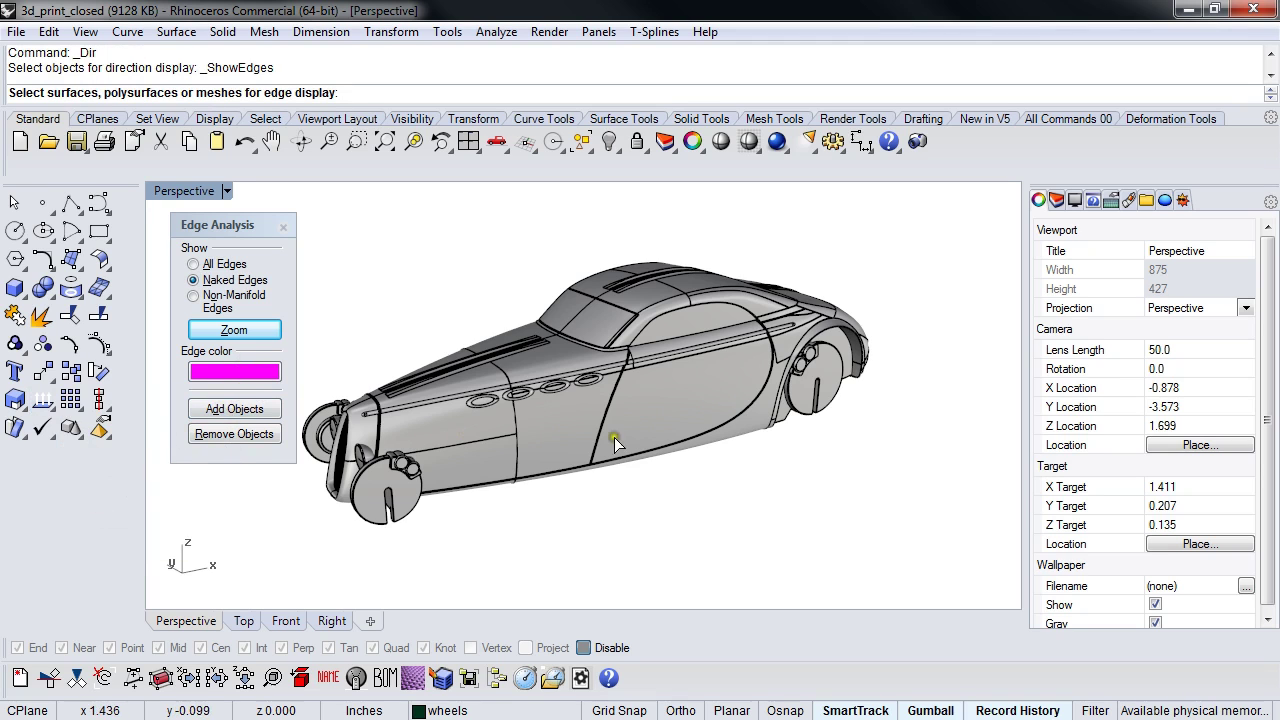
pyautogui.moveTo(809, 500); pyautogui.dragTo(579, 537, button='right')
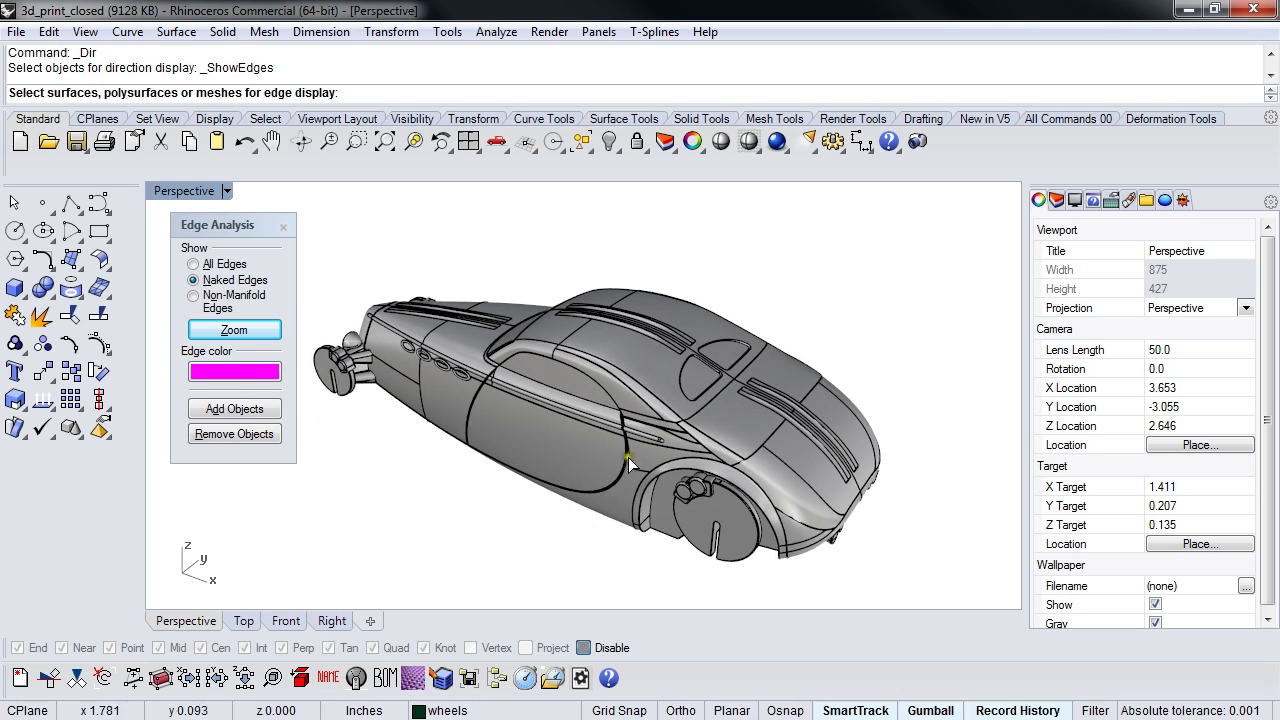
pyautogui.click(608, 425)
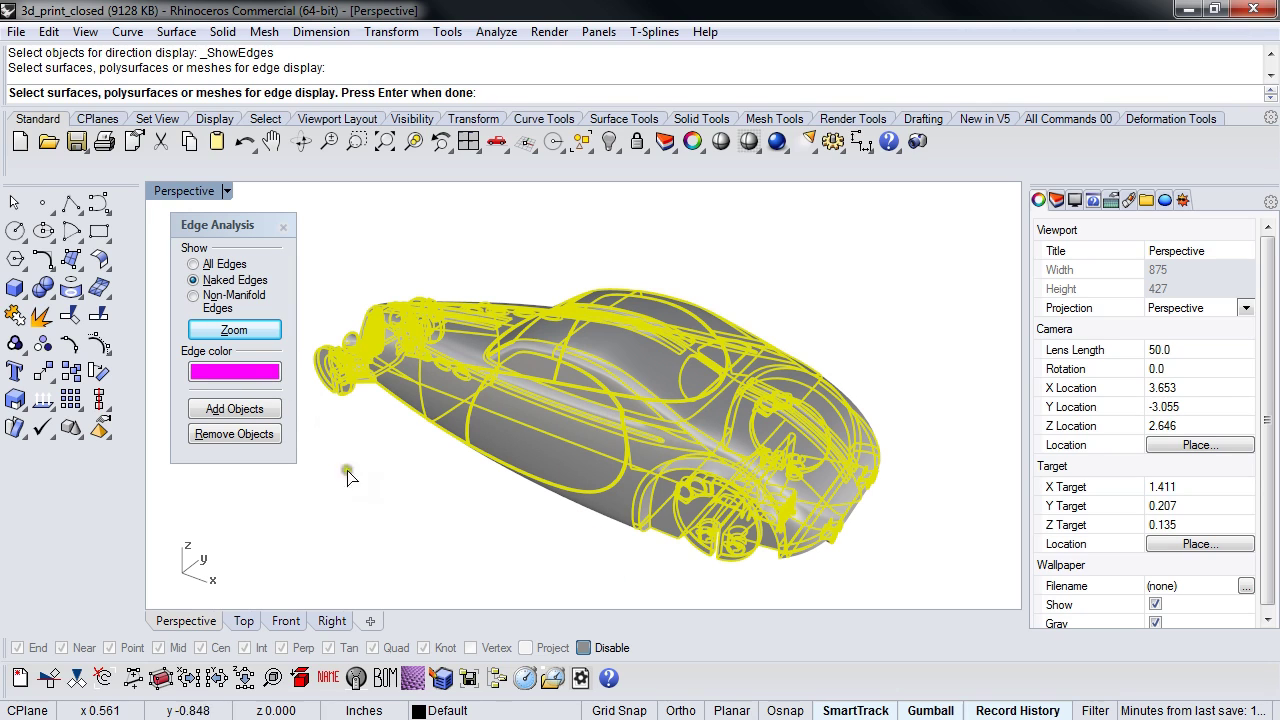
pyautogui.click(250, 412)
pyautogui.click(37, 91)
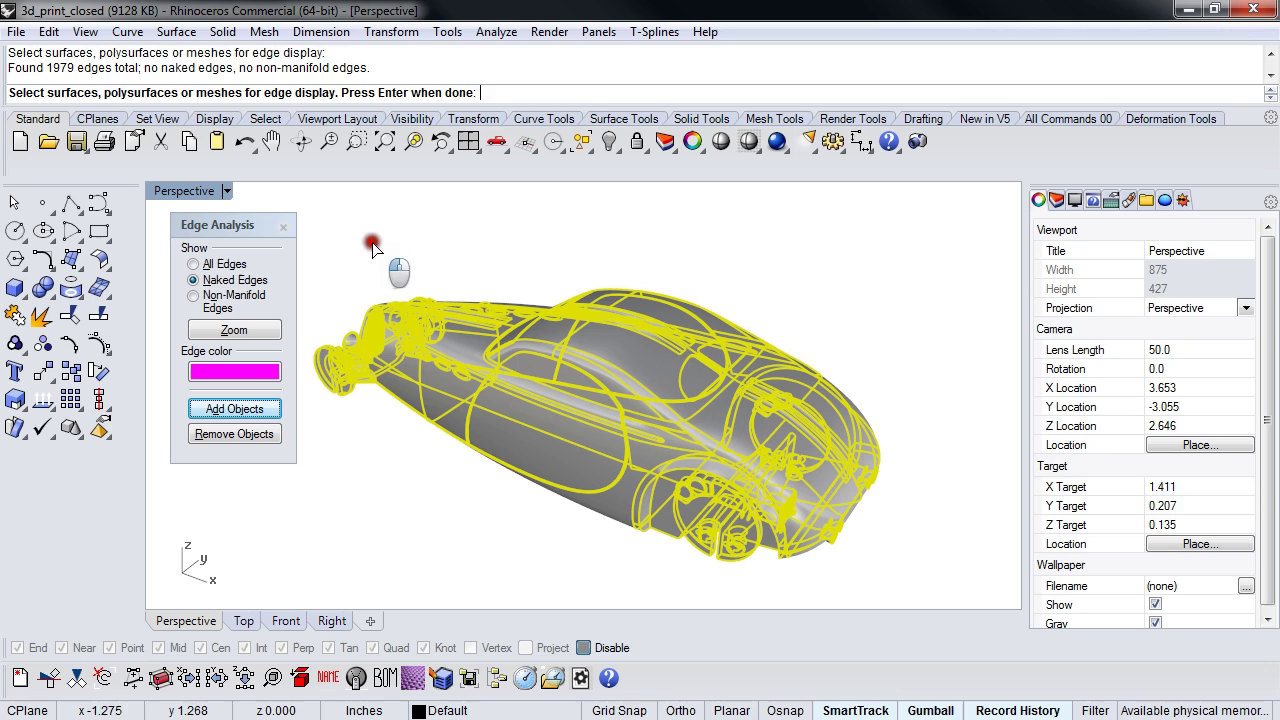
pyautogui.rightClick(244, 499)
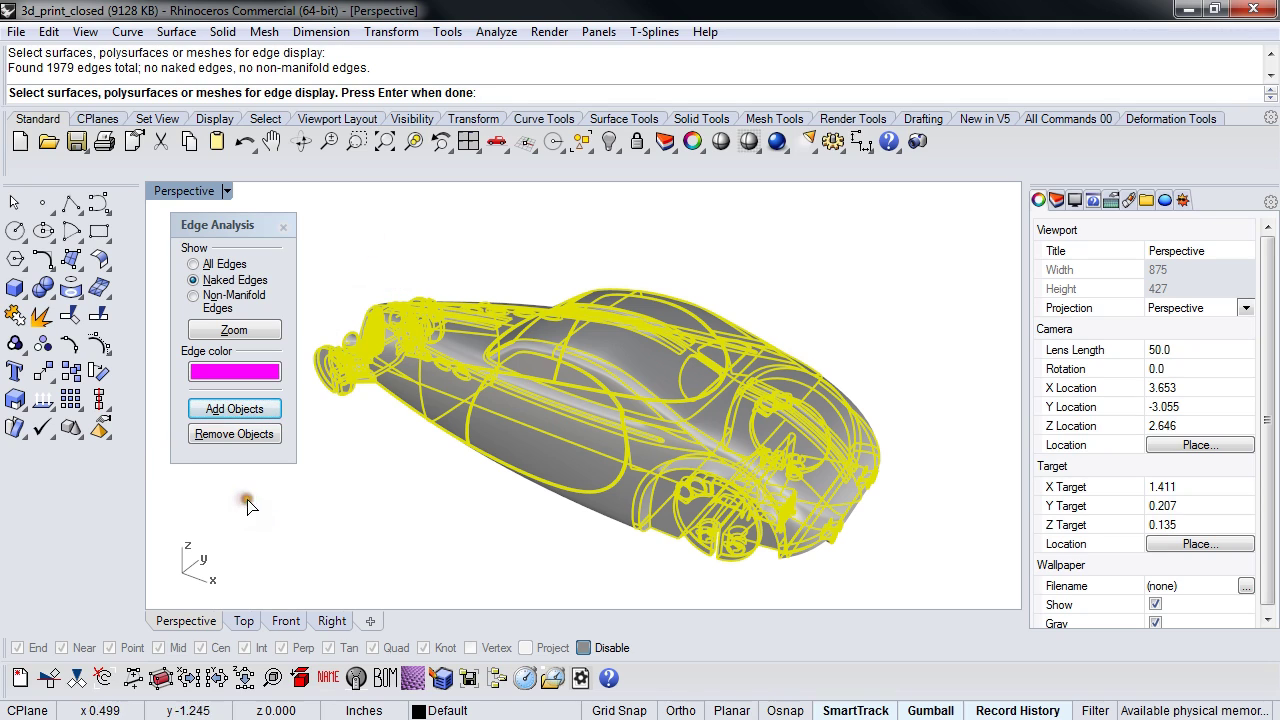
pyautogui.rightClick(390, 486)
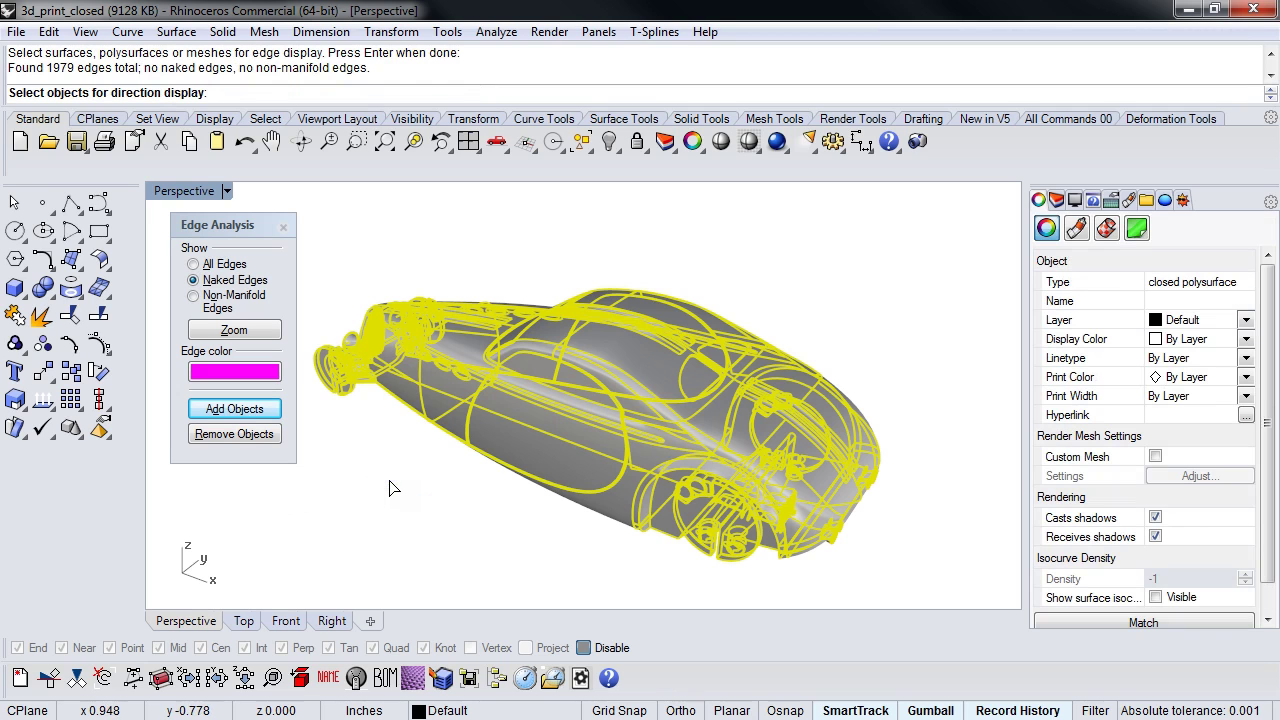
pyautogui.rightClick(389, 481)
pyautogui.moveTo(387, 481); pyautogui.dragTo(422, 477, button='right')
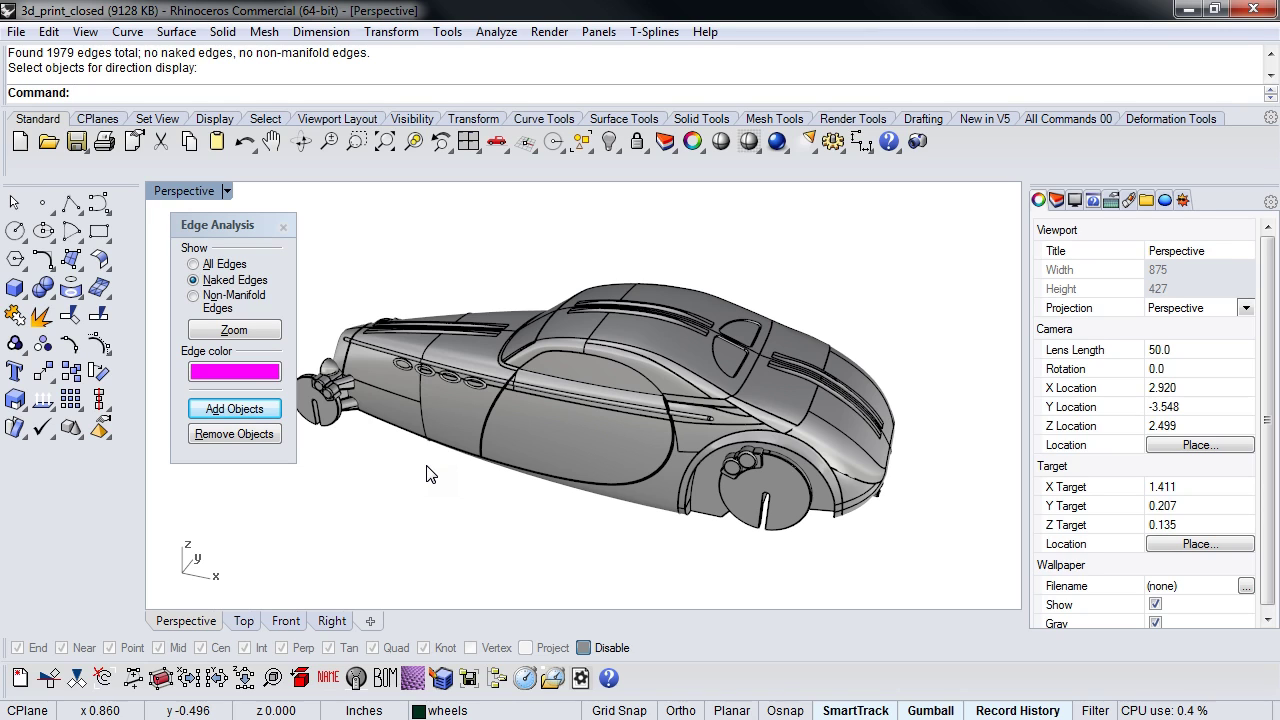
# Create a linear array of 30 cars side by side, spaced about 1 inch apart.
pyautogui.moveTo(428, 466); pyautogui.dragTo(361, 511, button='right')
pyautogui.write('Z')
pyautogui.click(449, 452)
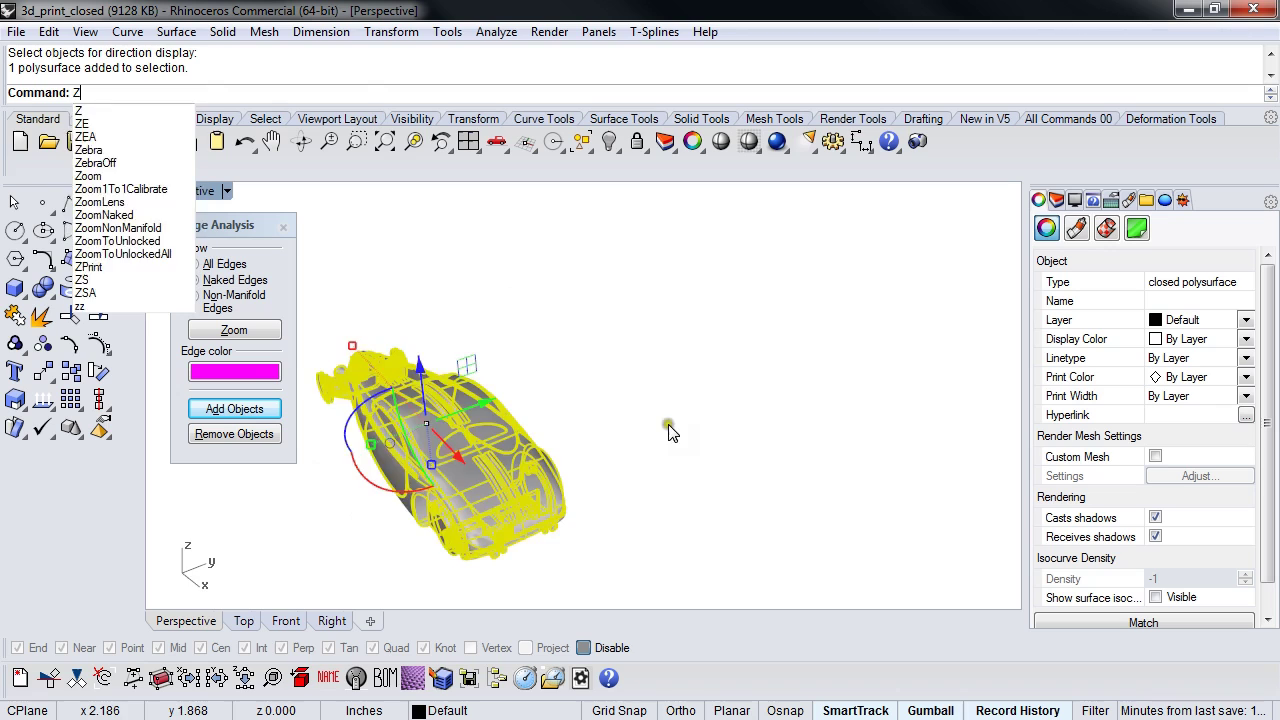
pyautogui.moveTo(669, 429); pyautogui.dragTo(580, 446, button='right')
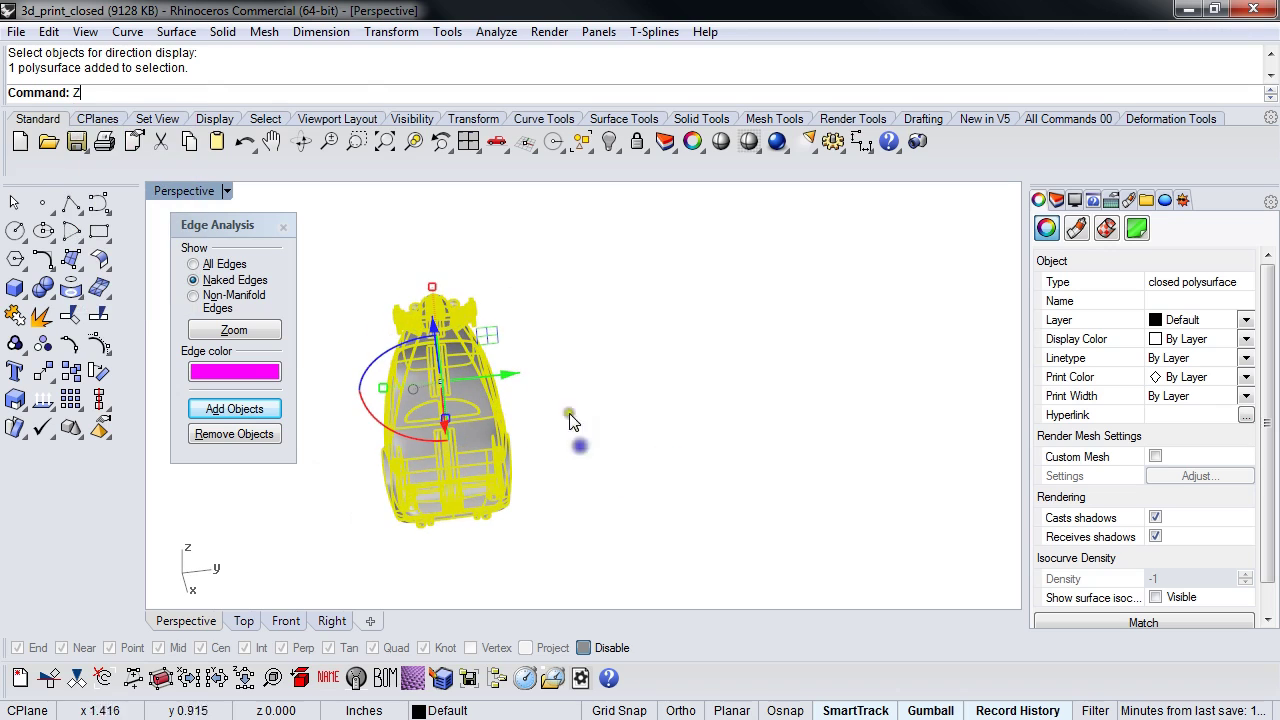
pyautogui.click(493, 32)
pyautogui.moveTo(395, 32)
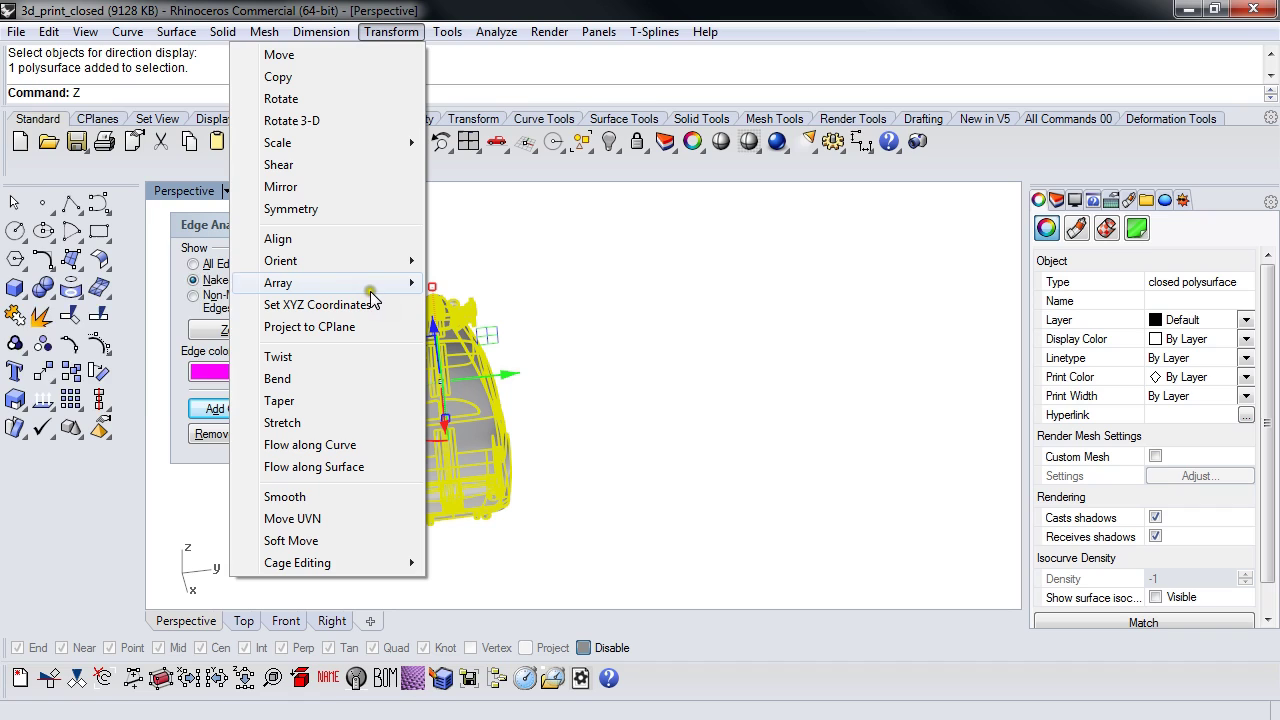
pyautogui.moveTo(392, 293)
pyautogui.click(140, 326)
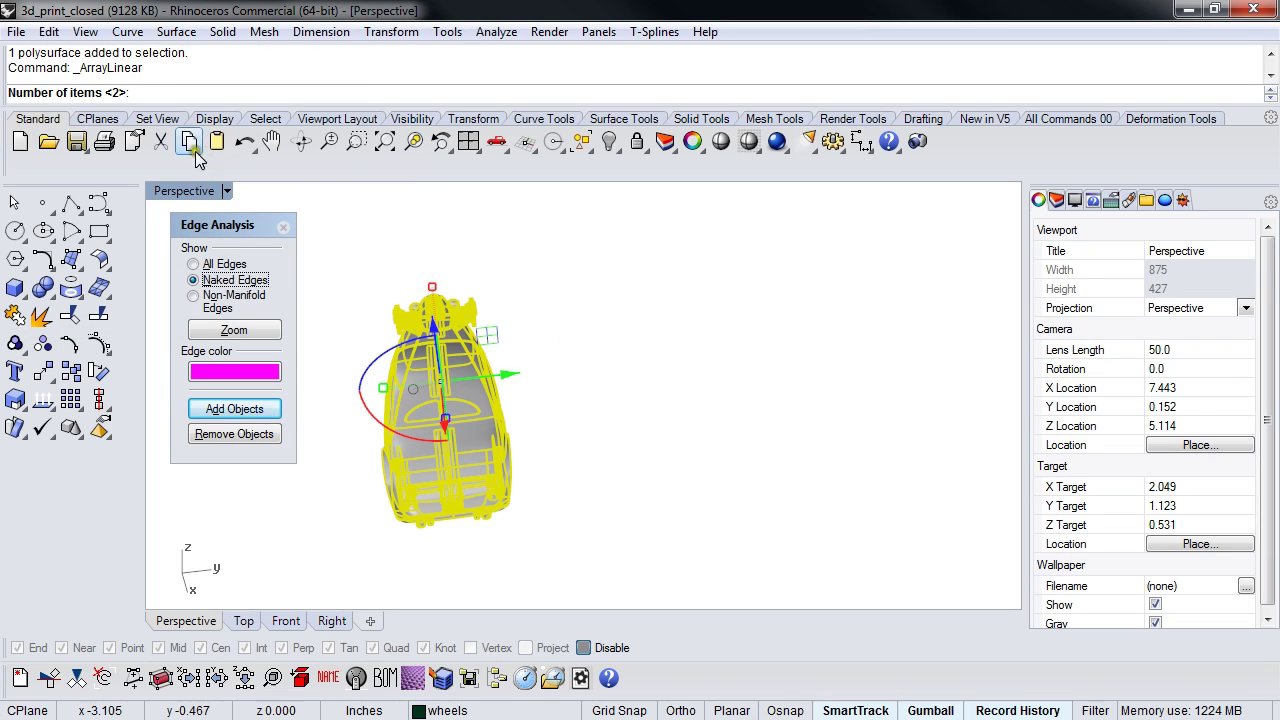
pyautogui.click(161, 93)
pyautogui.write('30')
pyautogui.press('Return')
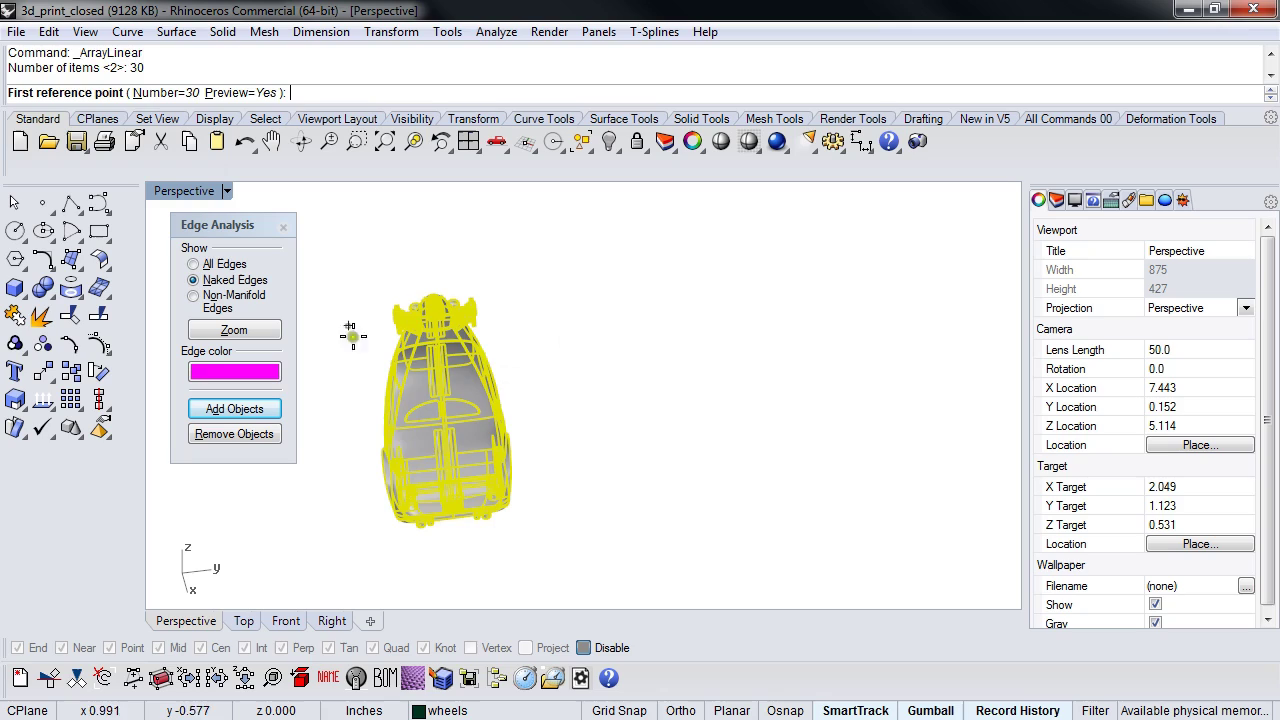
pyautogui.click(416, 440)
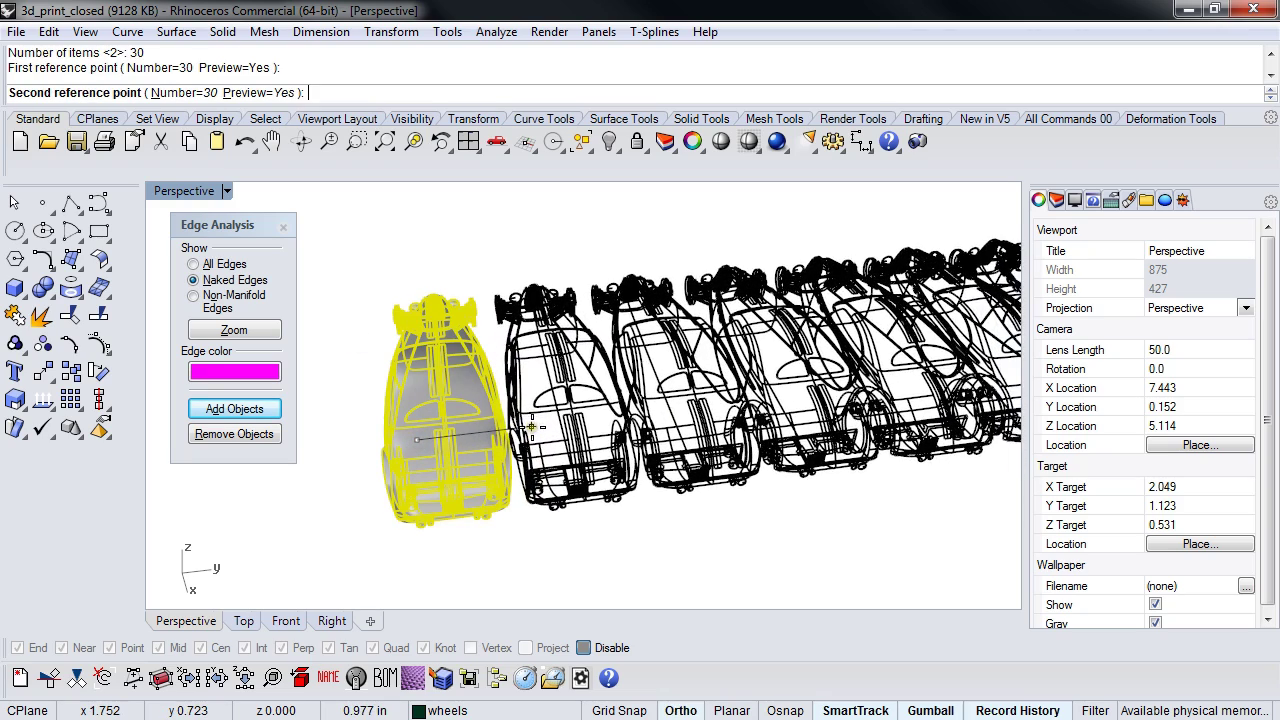
pyautogui.click(527, 432)
# Extract the narrow side-trim surface behind the door from one car in the middle of the row.
pyautogui.scroll(-4, 565, 538)
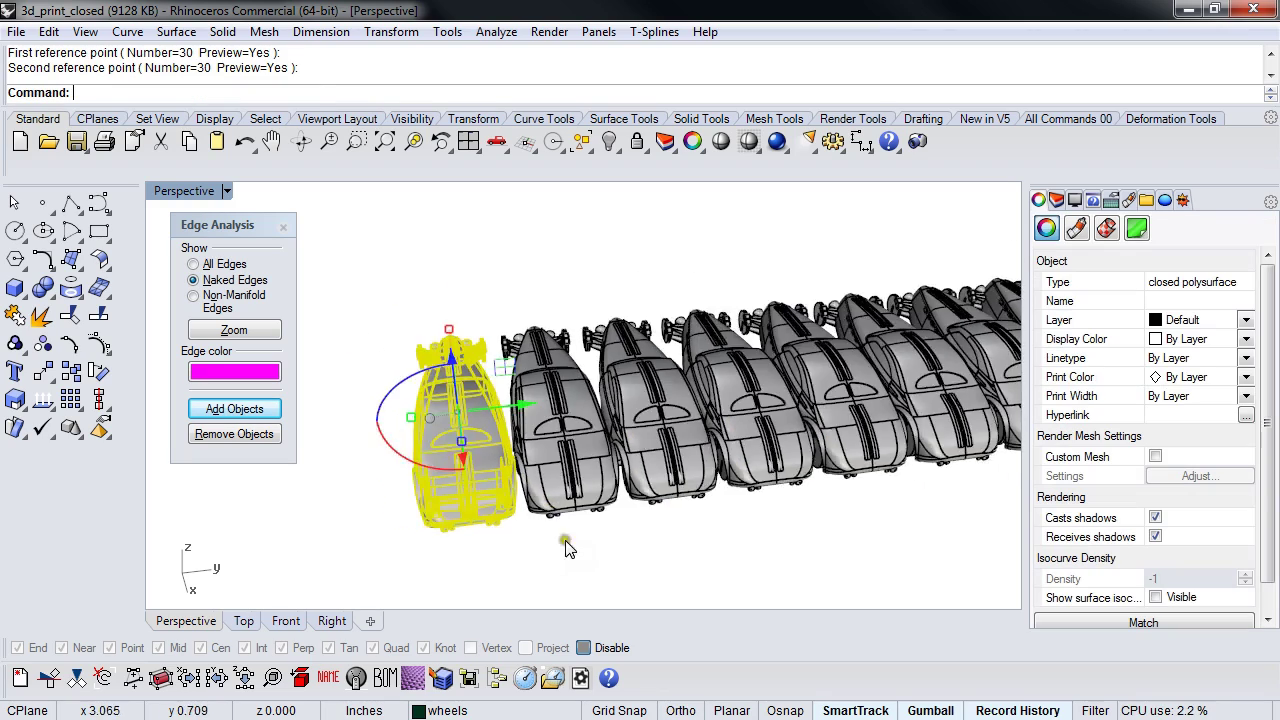
pyautogui.keyDown('shift'); pyautogui.moveTo(582, 540); pyautogui.dragTo(477, 517, button='right'); pyautogui.keyUp('shift')
pyautogui.click(635, 530)
pyautogui.middleClick(635, 530)
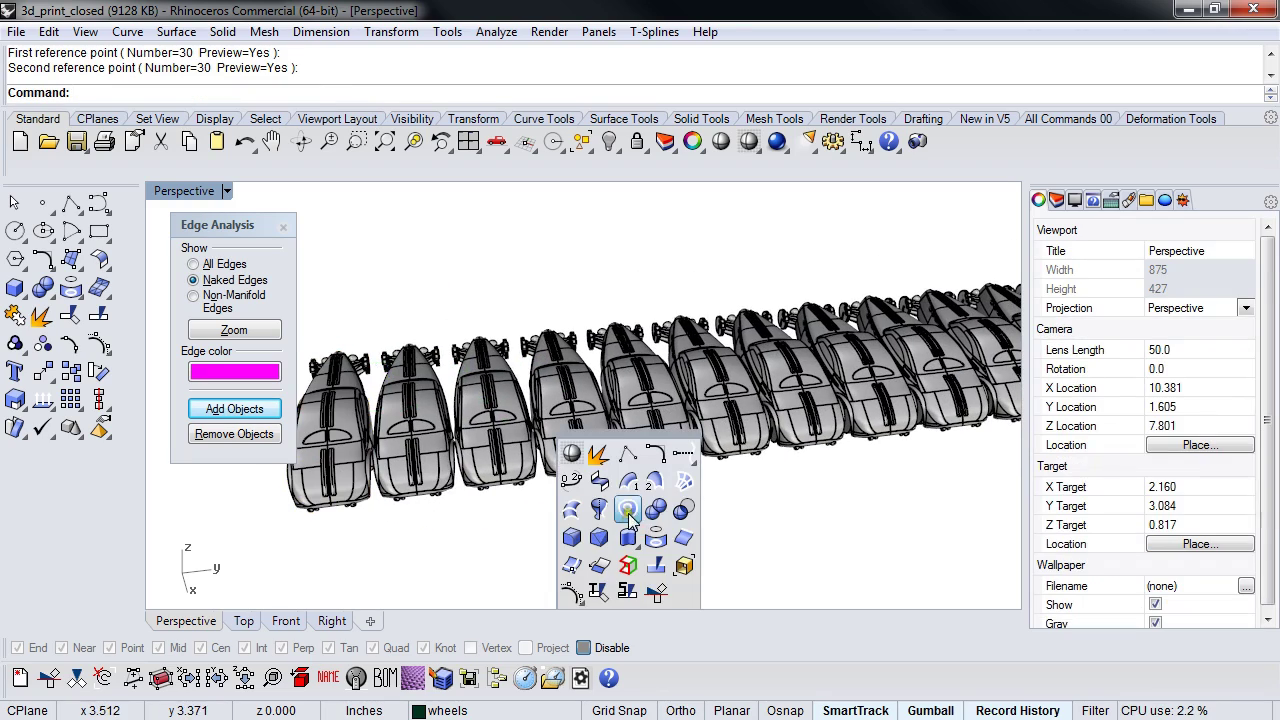
pyautogui.click(600, 454)
pyautogui.scroll(3, 848, 354)
pyautogui.scroll(8, 718, 492)
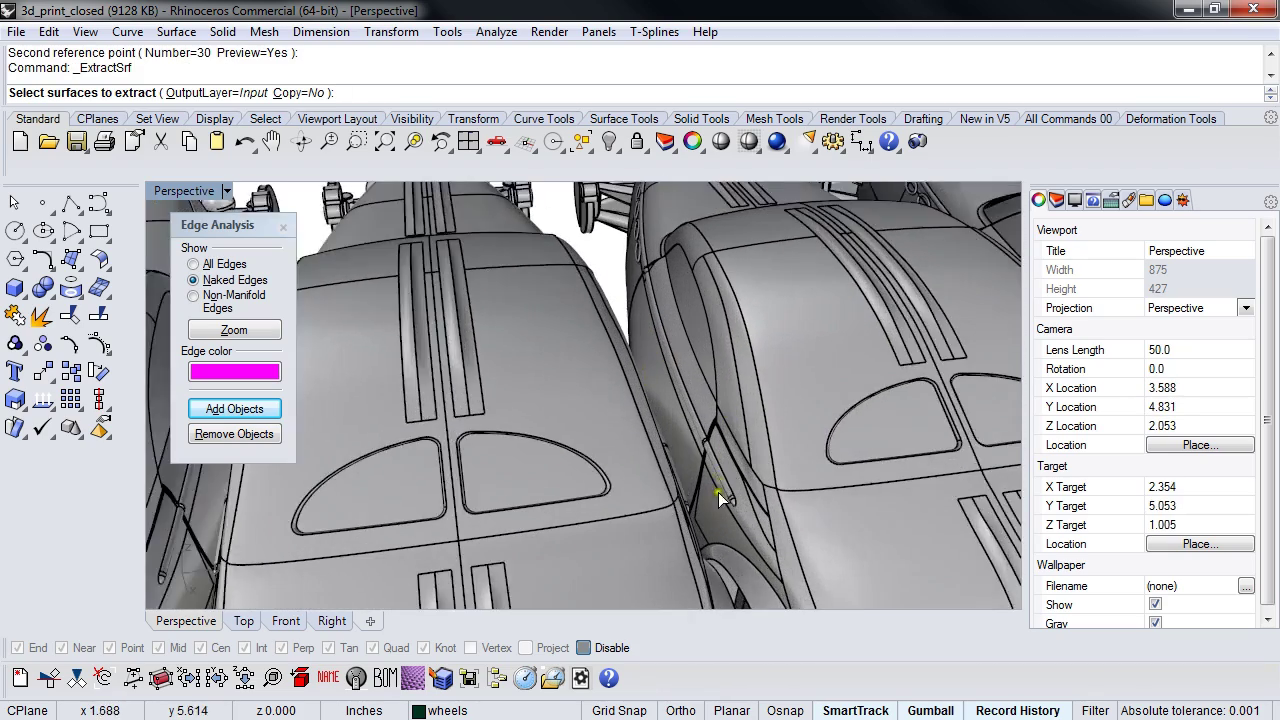
pyautogui.scroll(1, 738, 510)
pyautogui.click(738, 505)
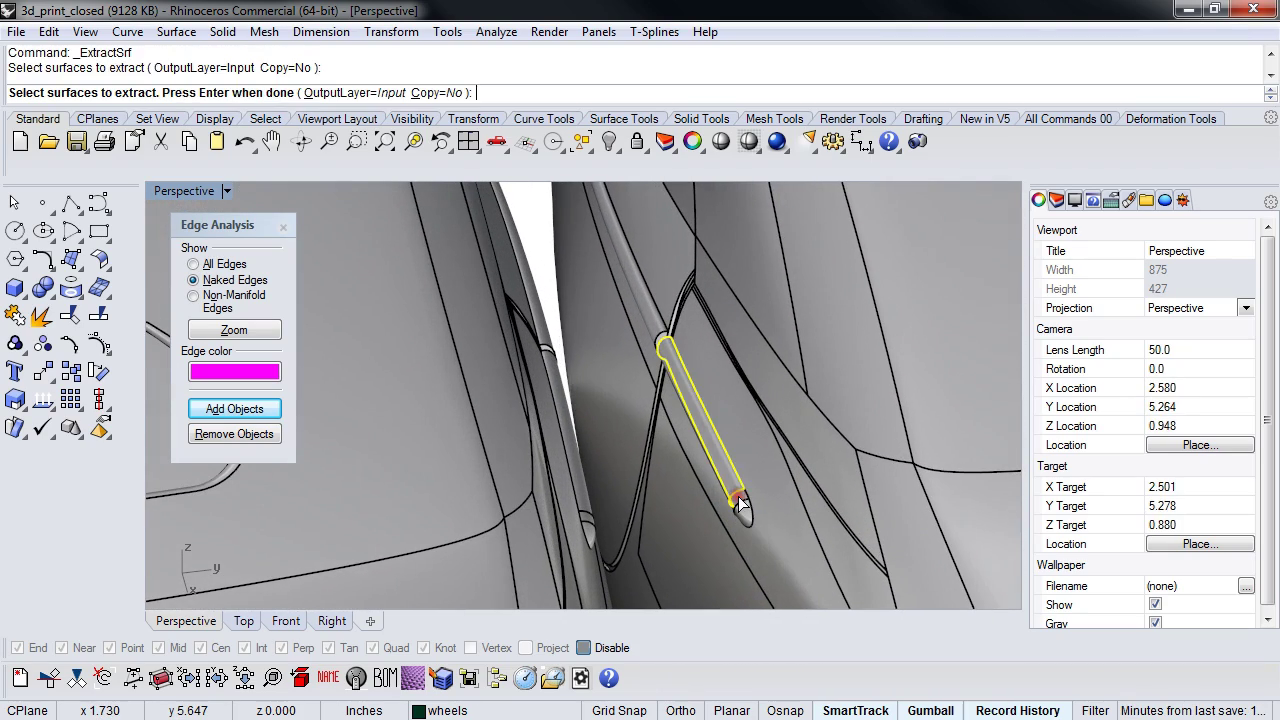
pyautogui.press('Return')
pyautogui.scroll(-10, 740, 503)
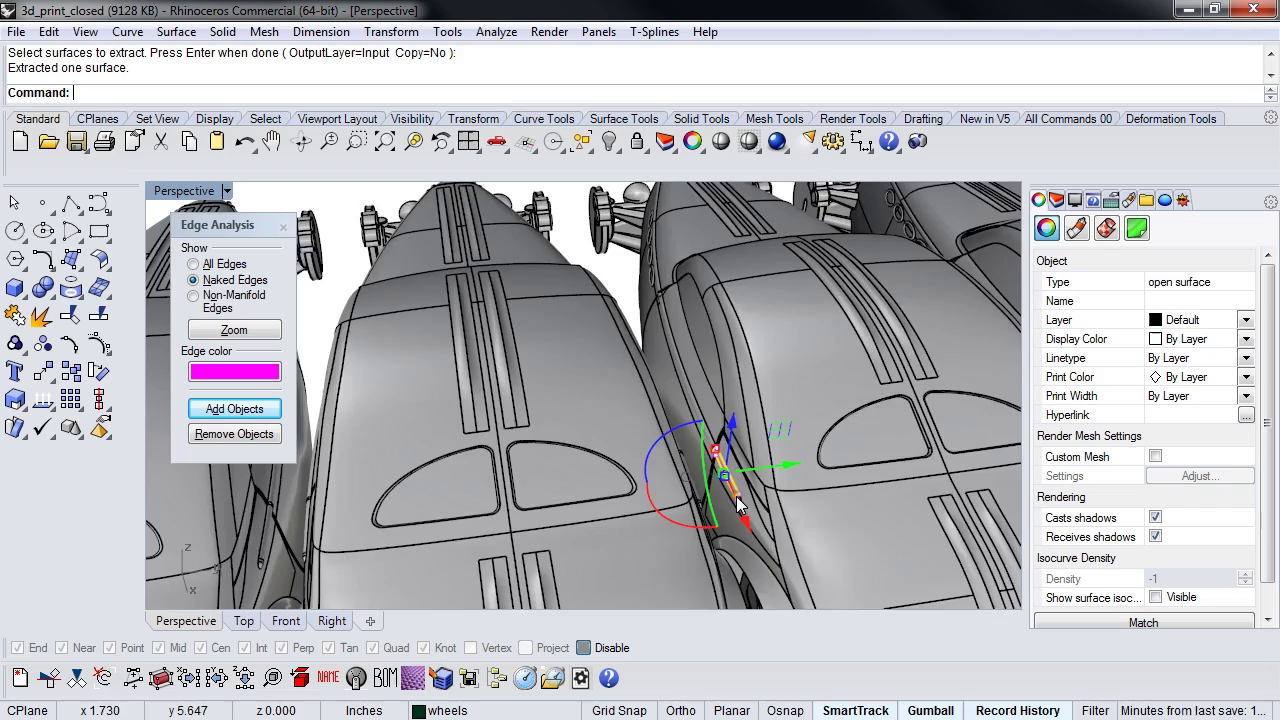
# Remove the opened car and its extracted trim surface from the edge analysis.
pyautogui.click(592, 206)
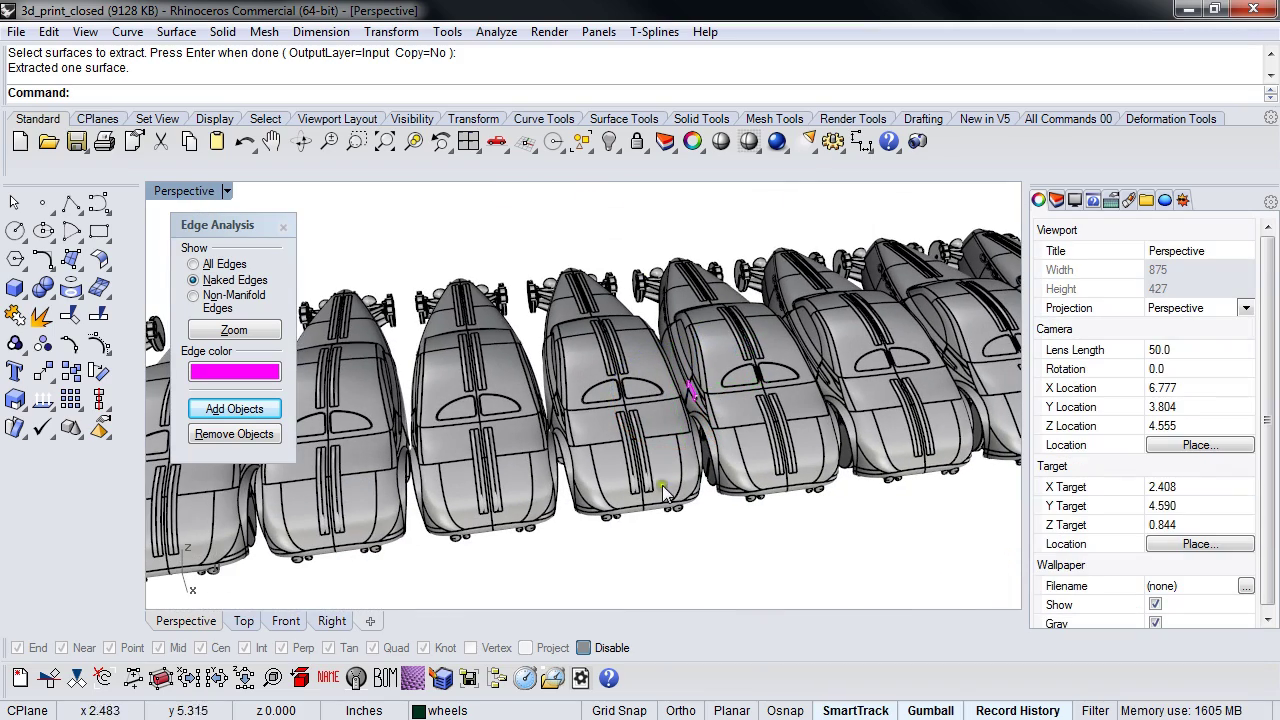
pyautogui.moveTo(586, 596); pyautogui.dragTo(883, 200)
pyautogui.click(252, 434)
pyautogui.click(754, 551)
# Find the open car in the row of 30 with SelOpenPolysrf.
pyautogui.scroll(-5, 708, 532)
pyautogui.scroll(-5, 708, 537)
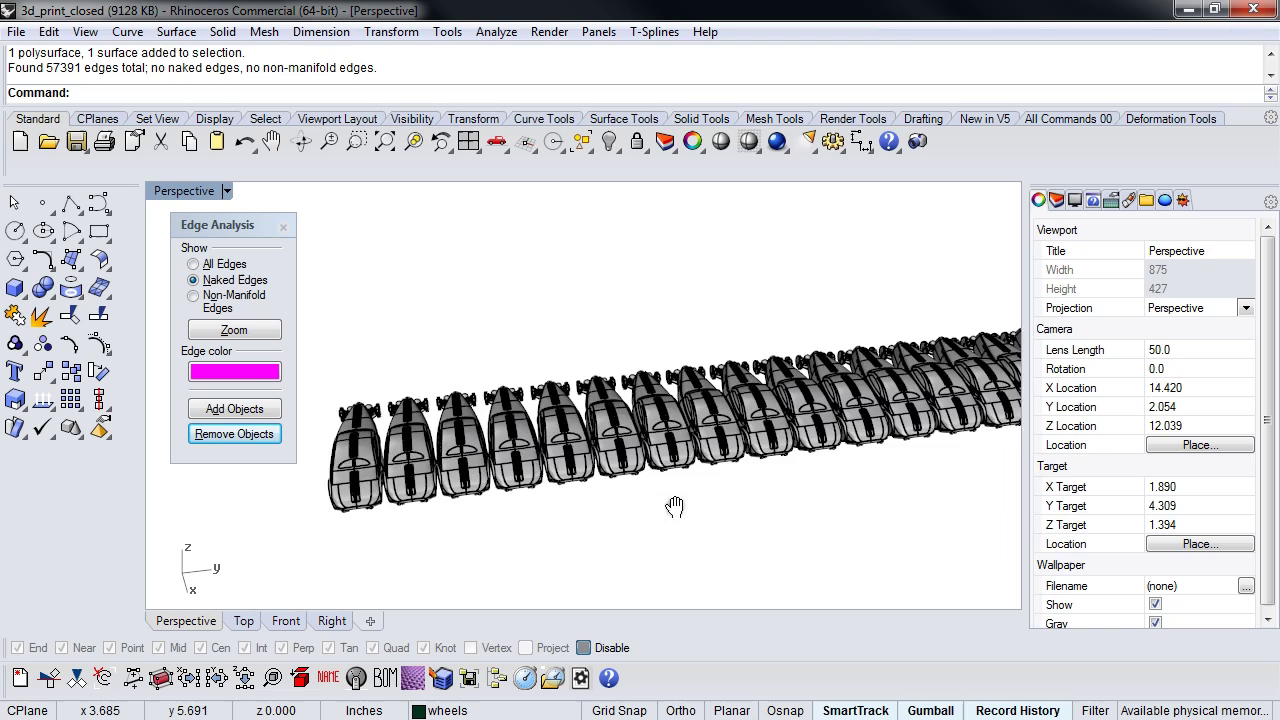
pyautogui.scroll(-10, 520, 497)
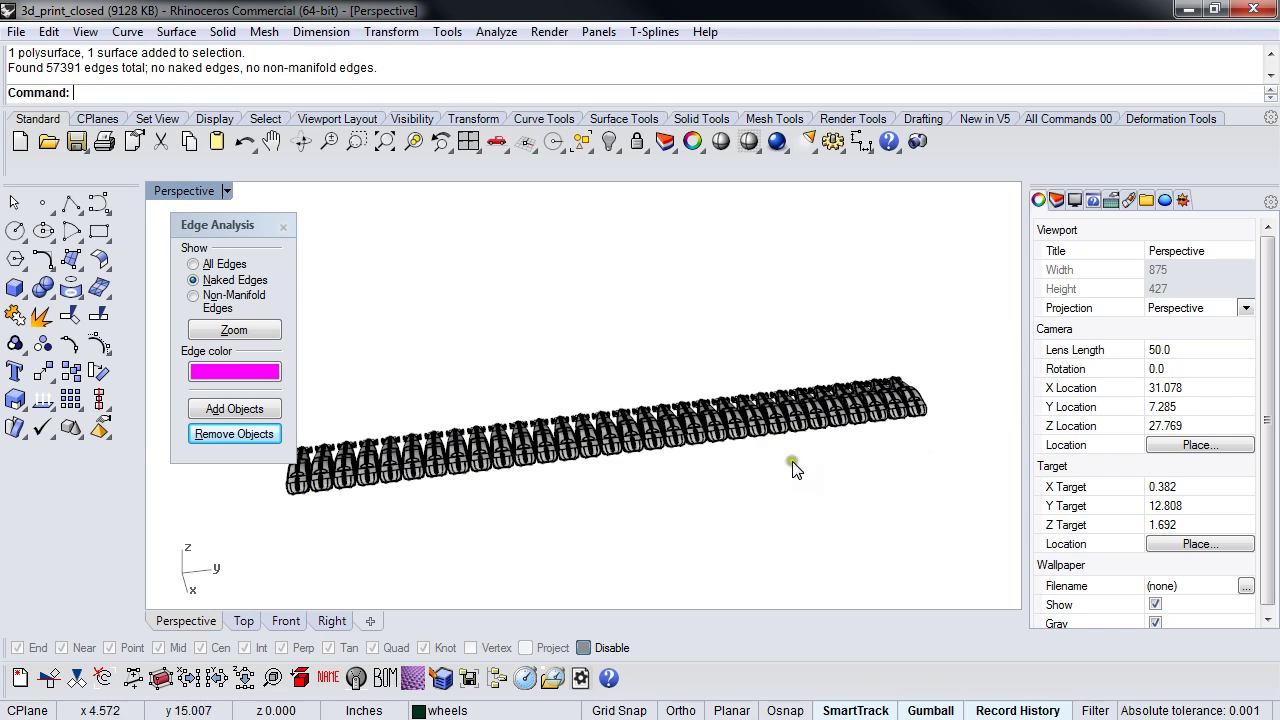
pyautogui.click(42, 399)
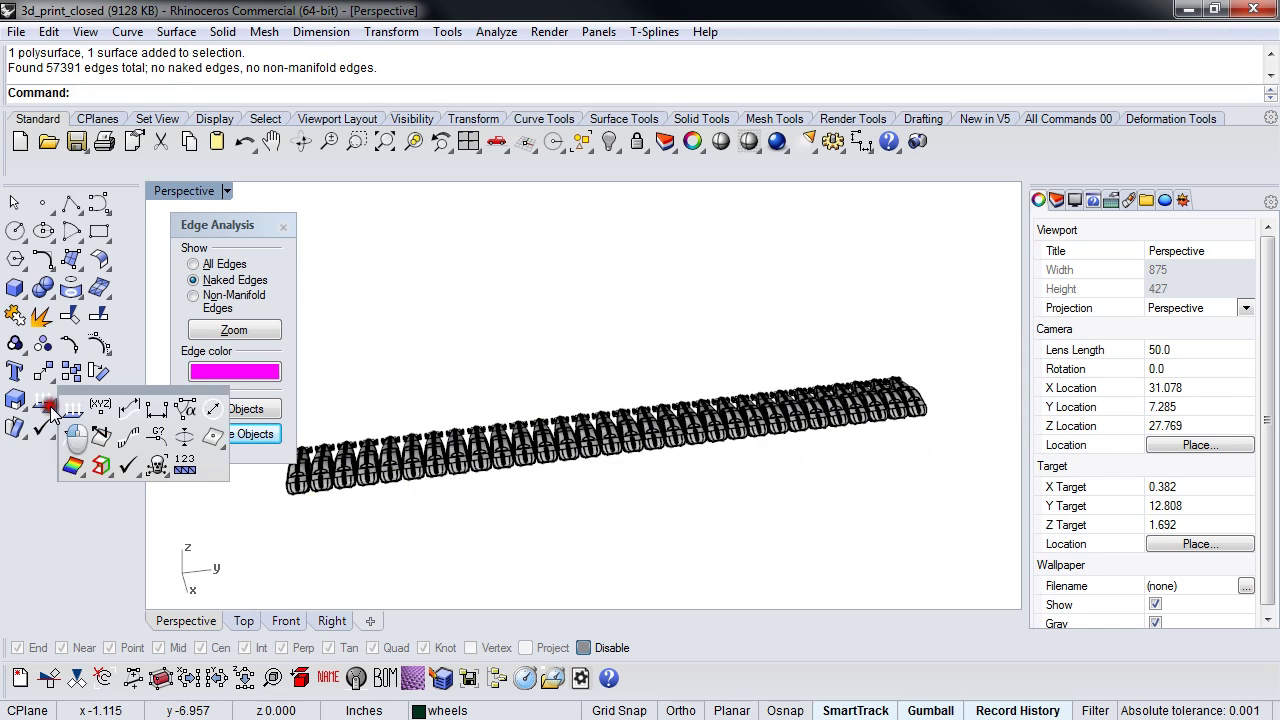
pyautogui.click(101, 465)
pyautogui.click(118, 528)
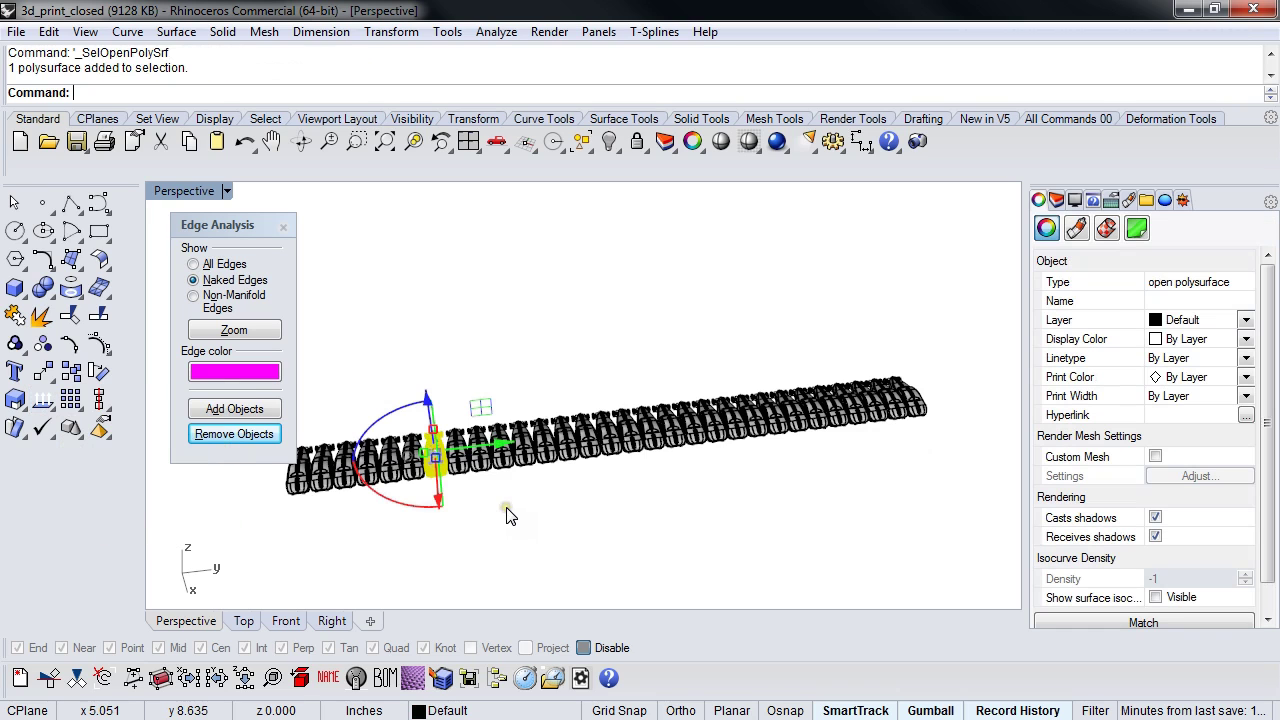
# Isolate the open car and its extracted trim surface by hiding all the other cars.
pyautogui.moveTo(419, 538); pyautogui.dragTo(522, 491, button='right')
pyautogui.scroll(8, 468, 528)
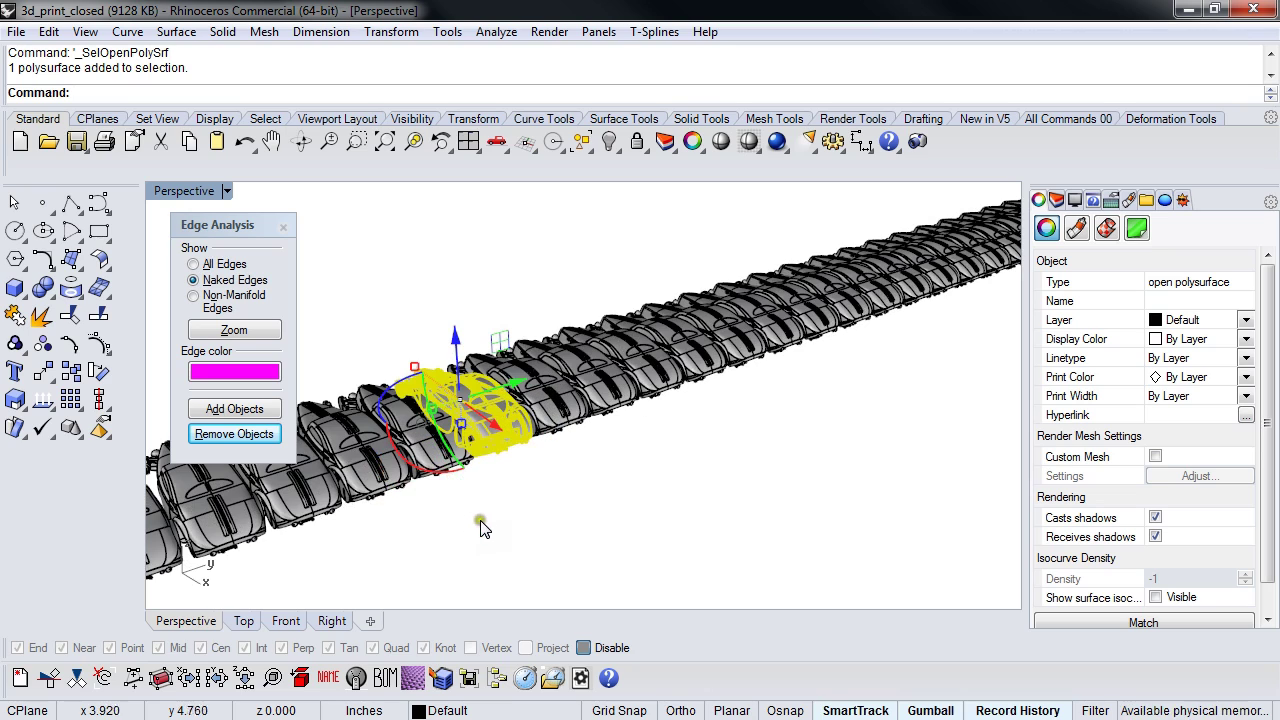
pyautogui.moveTo(489, 523); pyautogui.dragTo(543, 522, button='right')
pyautogui.scroll(6, 413, 473)
pyautogui.scroll(2, 530, 513)
pyautogui.click(582, 537)
pyautogui.moveTo(390, 220); pyautogui.dragTo(748, 566)
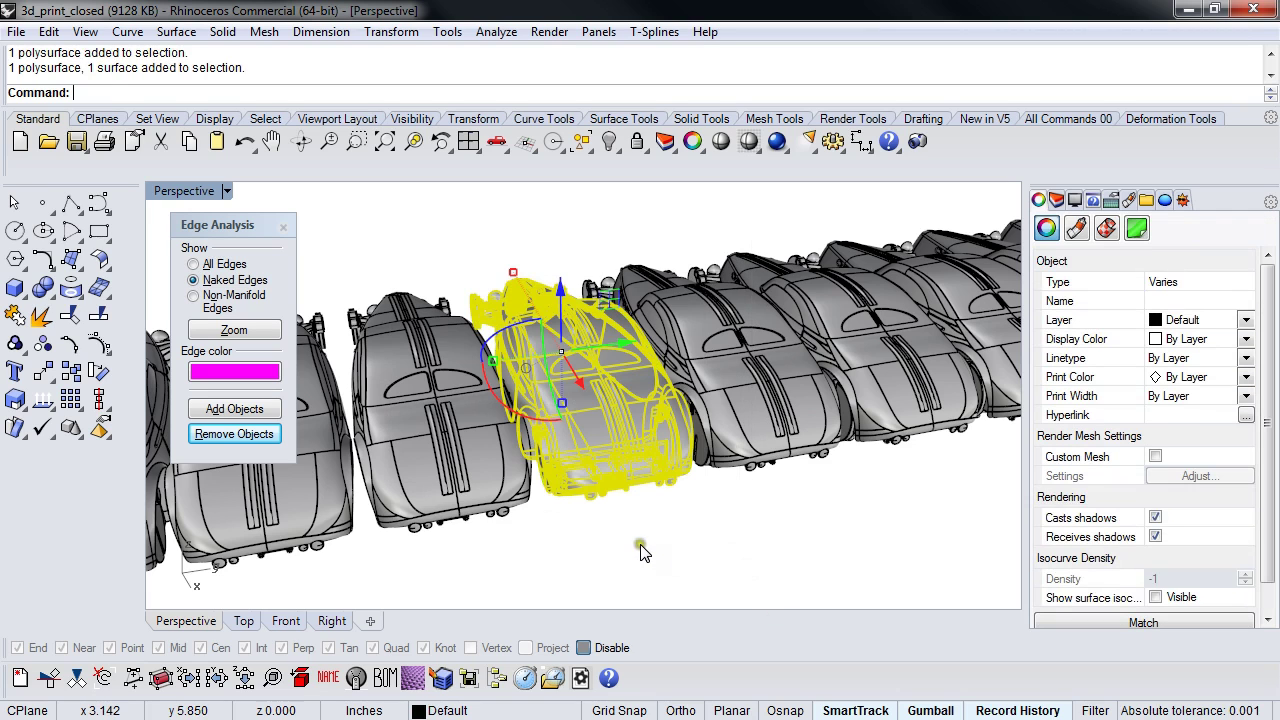
pyautogui.press('Return')
pyautogui.moveTo(640, 546); pyautogui.dragTo(523, 394, button='right')
# Add the isolated car and its extracted surface to the edge analysis to highlight the naked edges.
pyautogui.moveTo(338, 258); pyautogui.dragTo(860, 562)
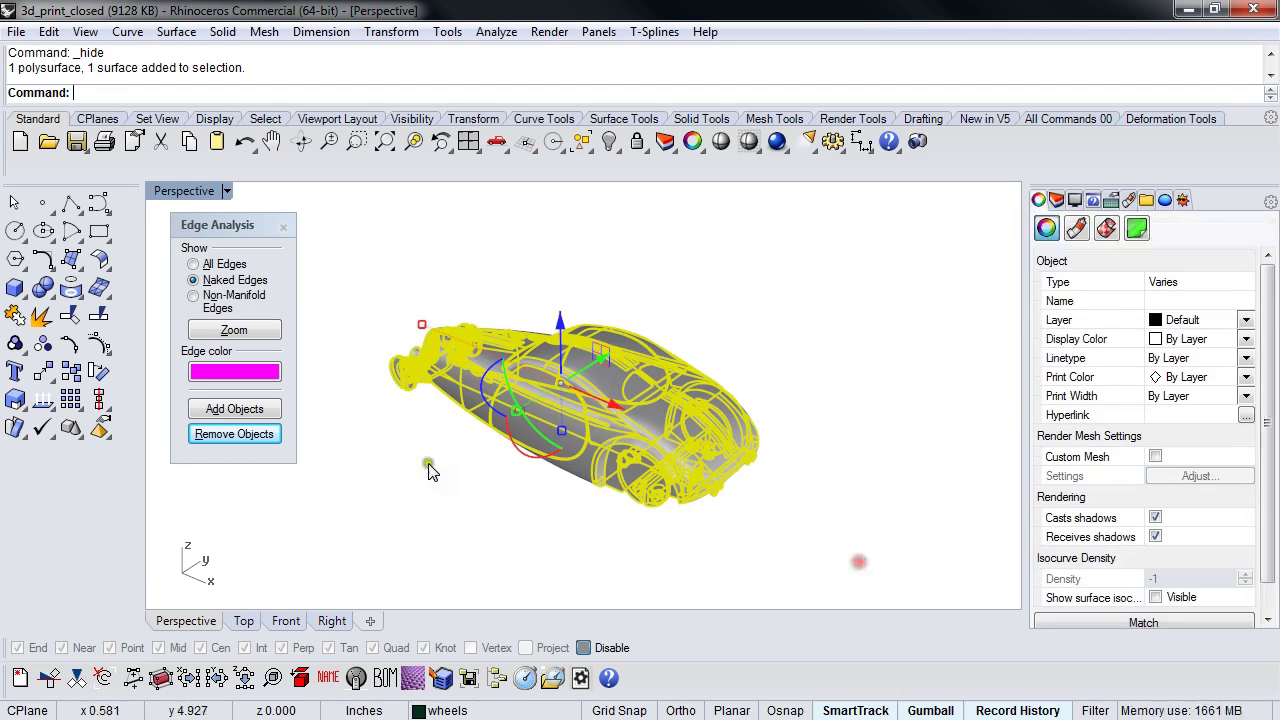
pyautogui.click(230, 409)
pyautogui.click(443, 458)
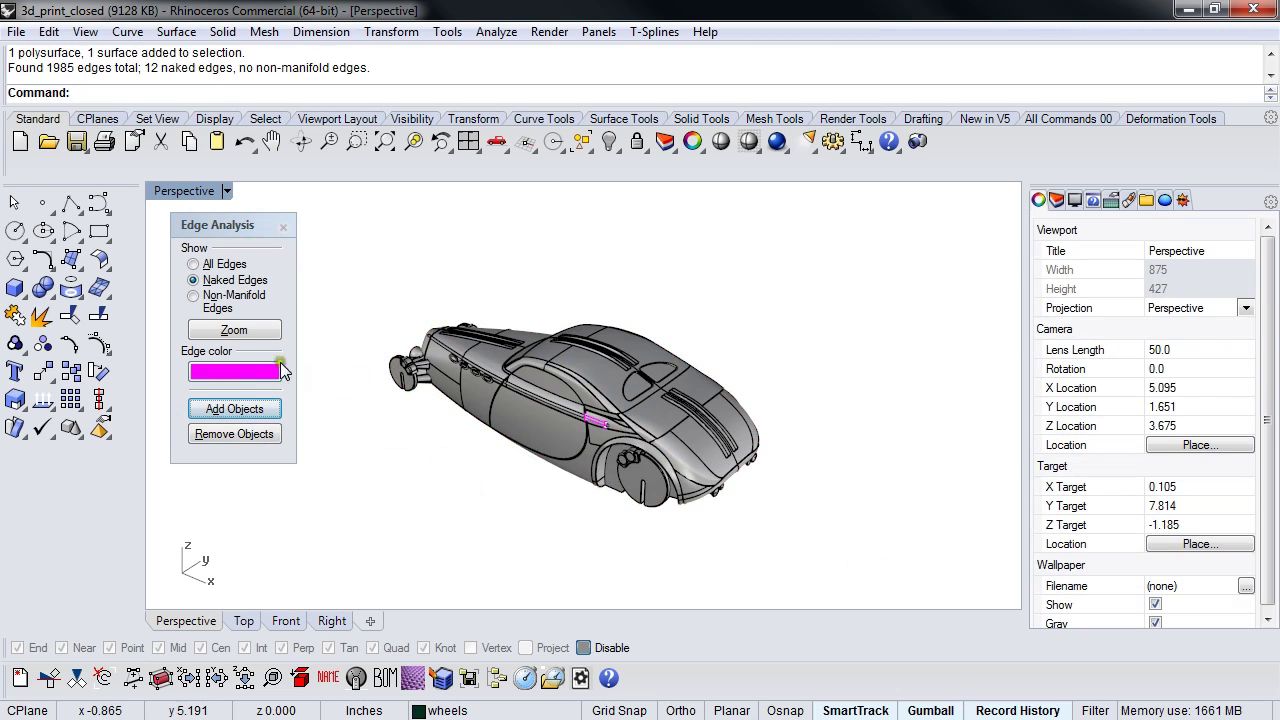
# Join the extracted side-trim surface back to the car body at the highlighted edges.
pyautogui.scroll(8, 598, 429)
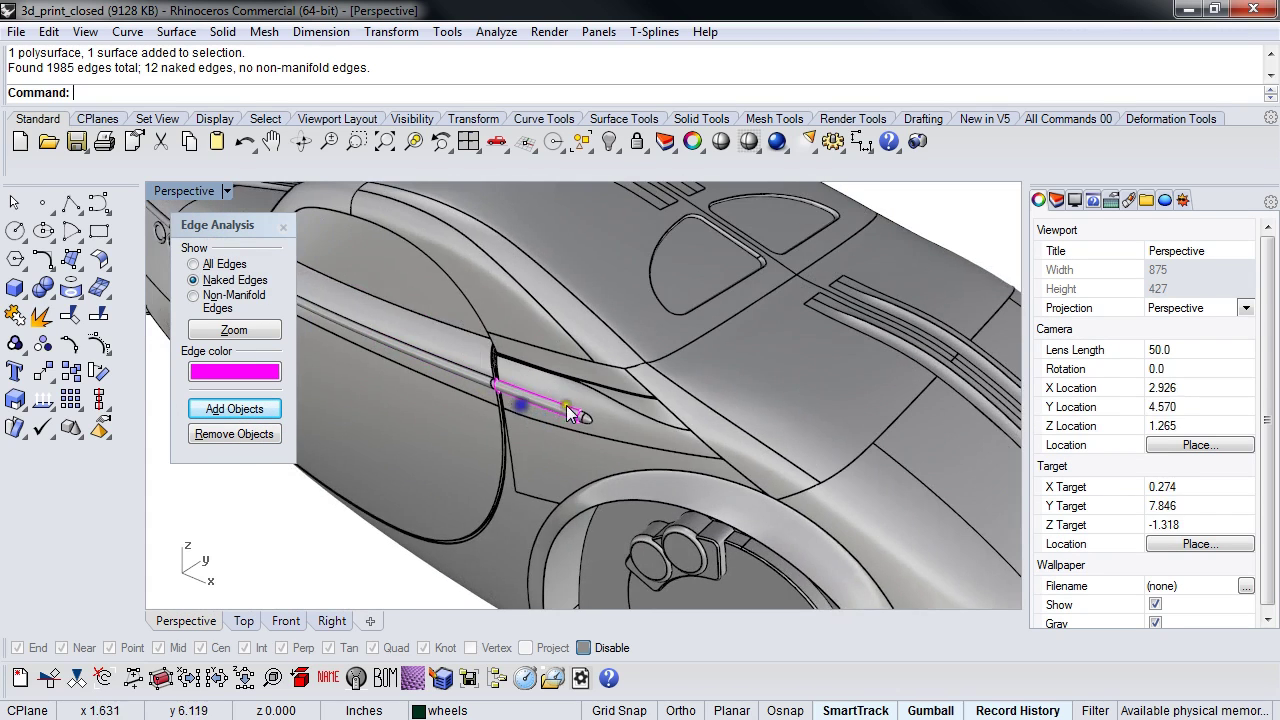
pyautogui.scroll(3, 568, 414)
pyautogui.click(548, 413)
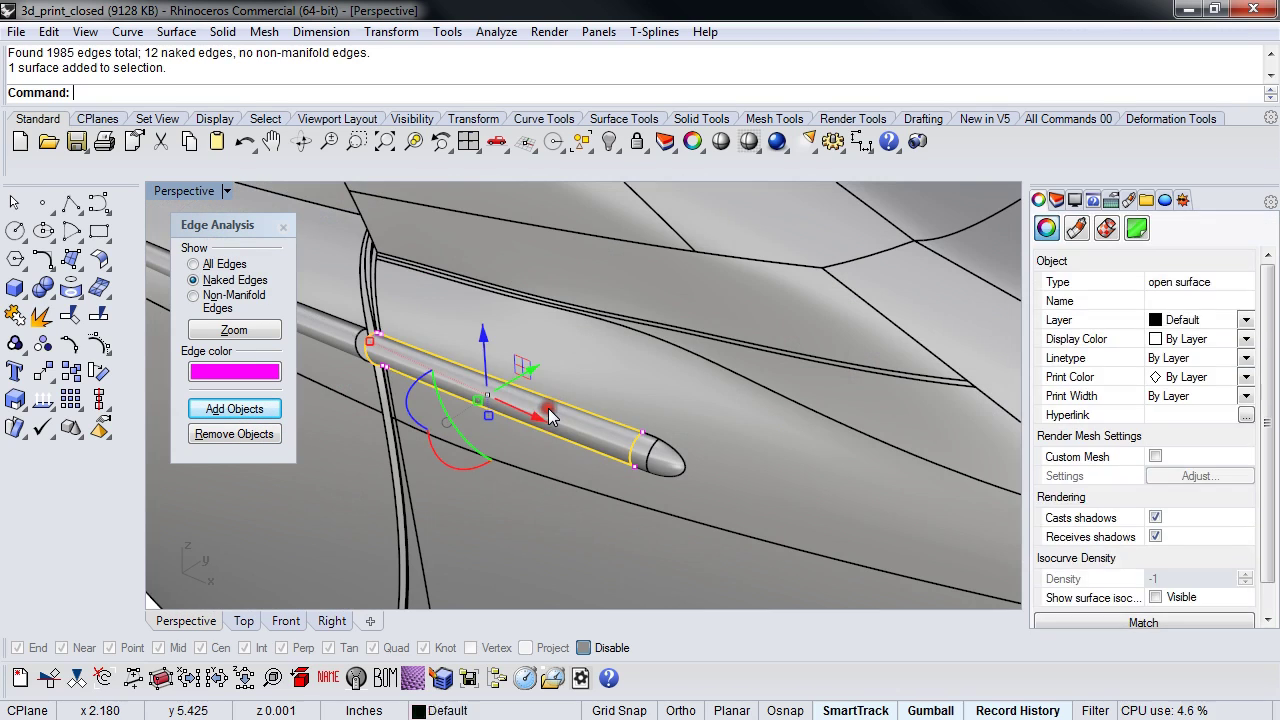
pyautogui.click(620, 383)
pyautogui.click(555, 421)
pyautogui.keyDown('shift'); pyautogui.click(618, 391); pyautogui.keyUp('shift')
pyautogui.write('Join')
pyautogui.rightClick(562, 431)
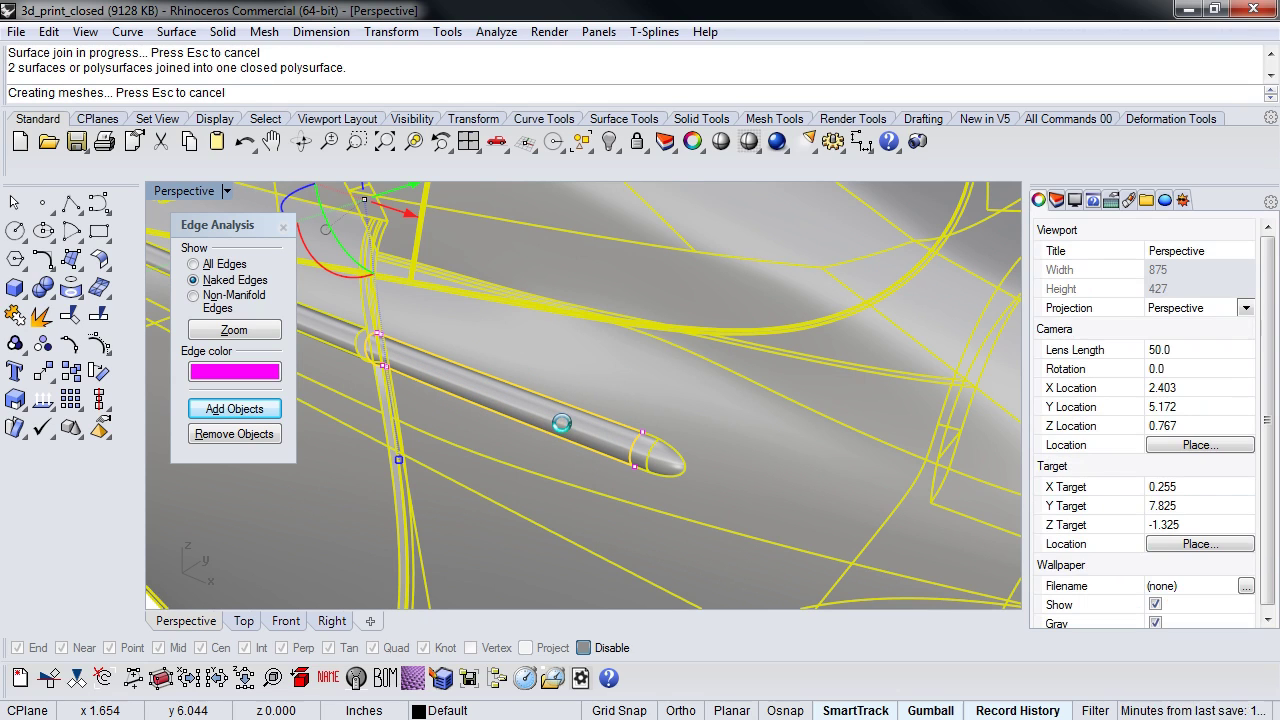
# Recheck the rejoined car for naked edges in the edge analysis and test it with SelOpenPolysrf.
pyautogui.scroll(-15, 562, 423)
pyautogui.click(429, 467)
pyautogui.click(528, 392)
pyautogui.click(234, 409)
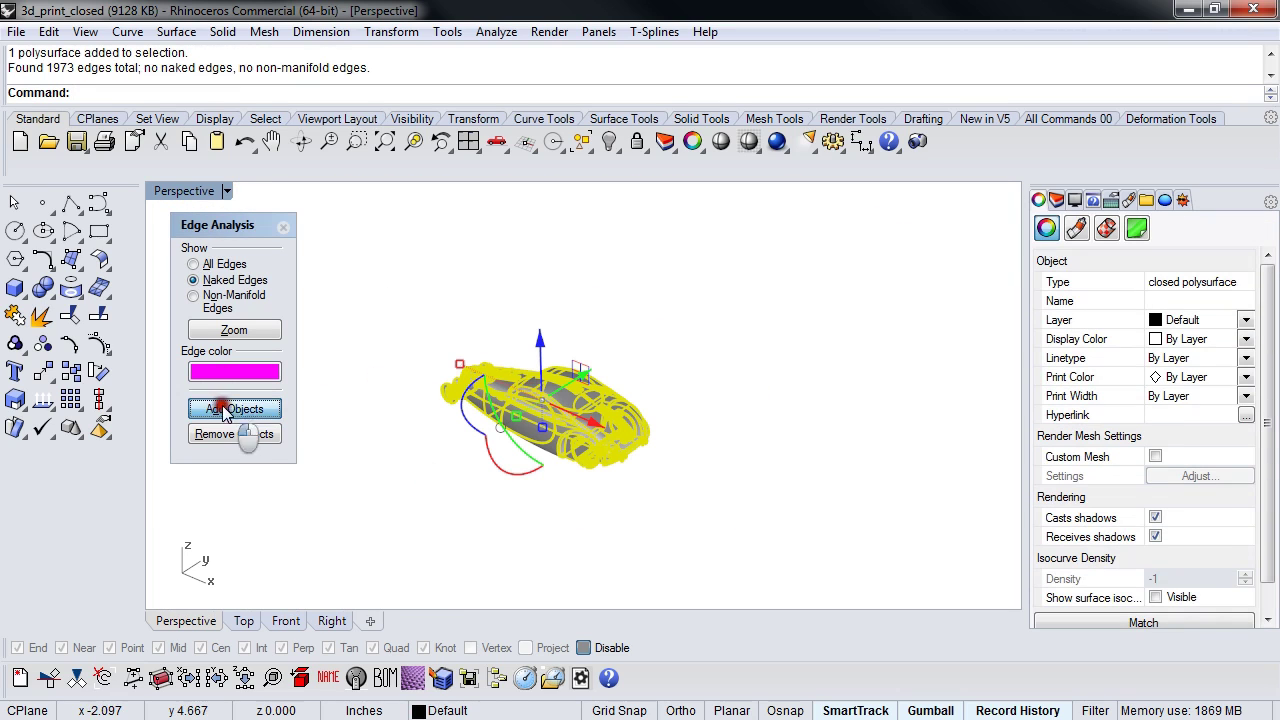
pyautogui.click(391, 346)
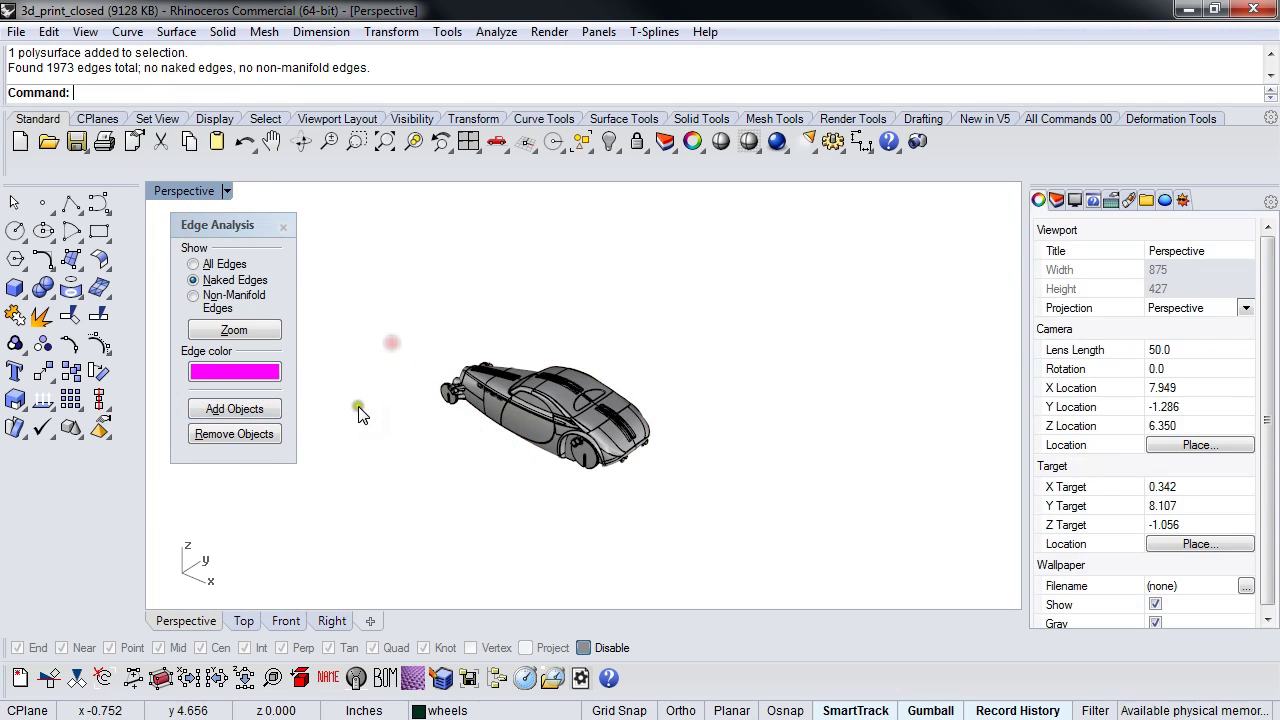
pyautogui.middleClick(360, 408)
pyautogui.click(414, 452)
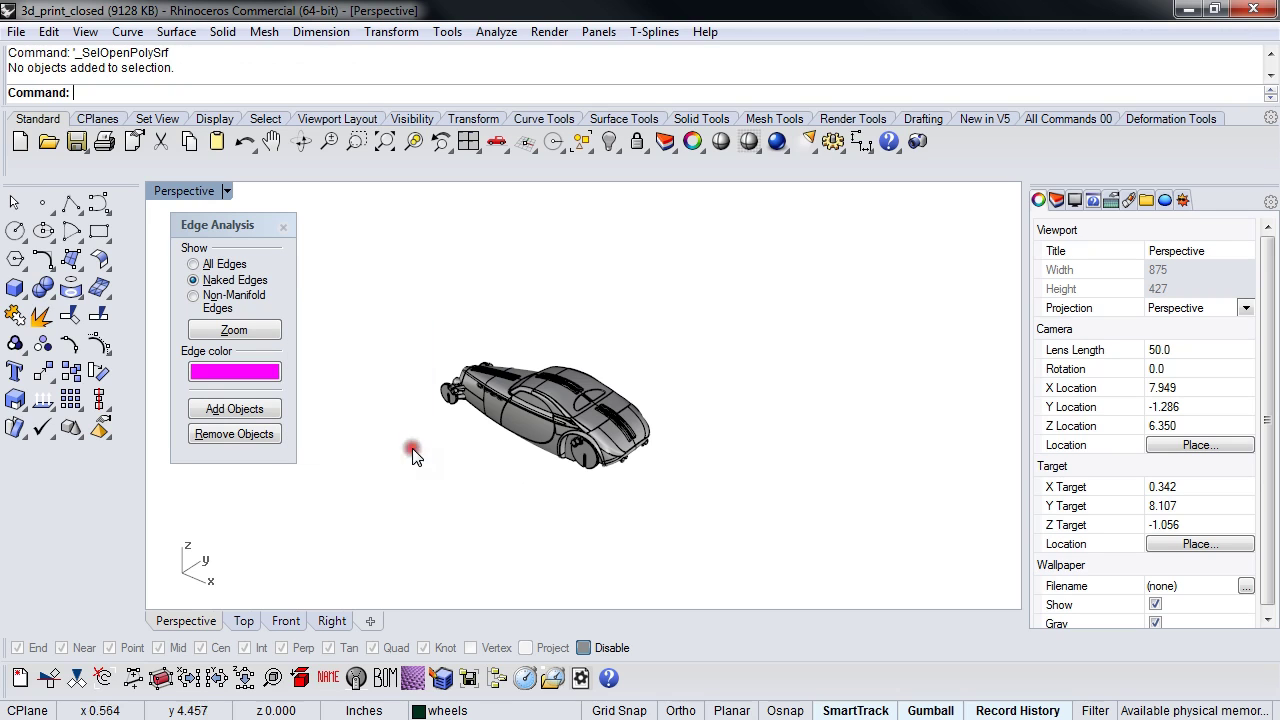
# Show all the hidden cars again and check the whole row for open polysurfaces with SelOpenPolysrf.
pyautogui.rightClick(376, 425)
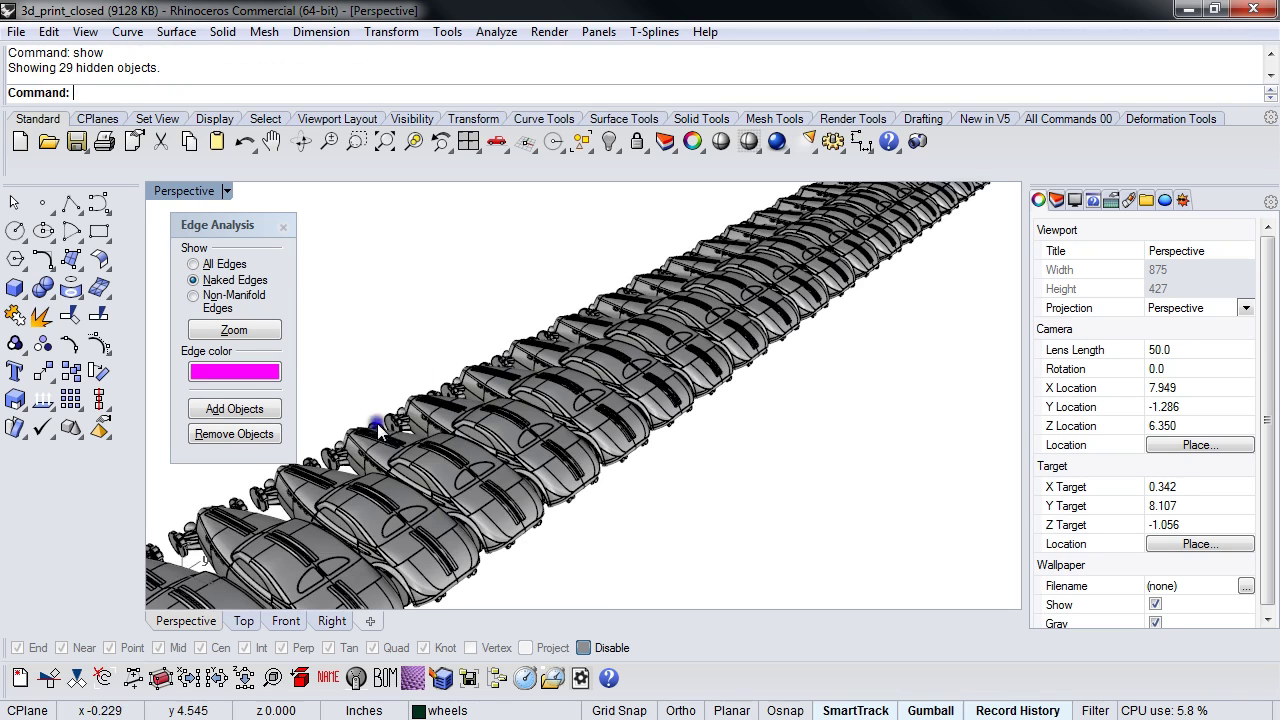
pyautogui.scroll(-8, 589, 472)
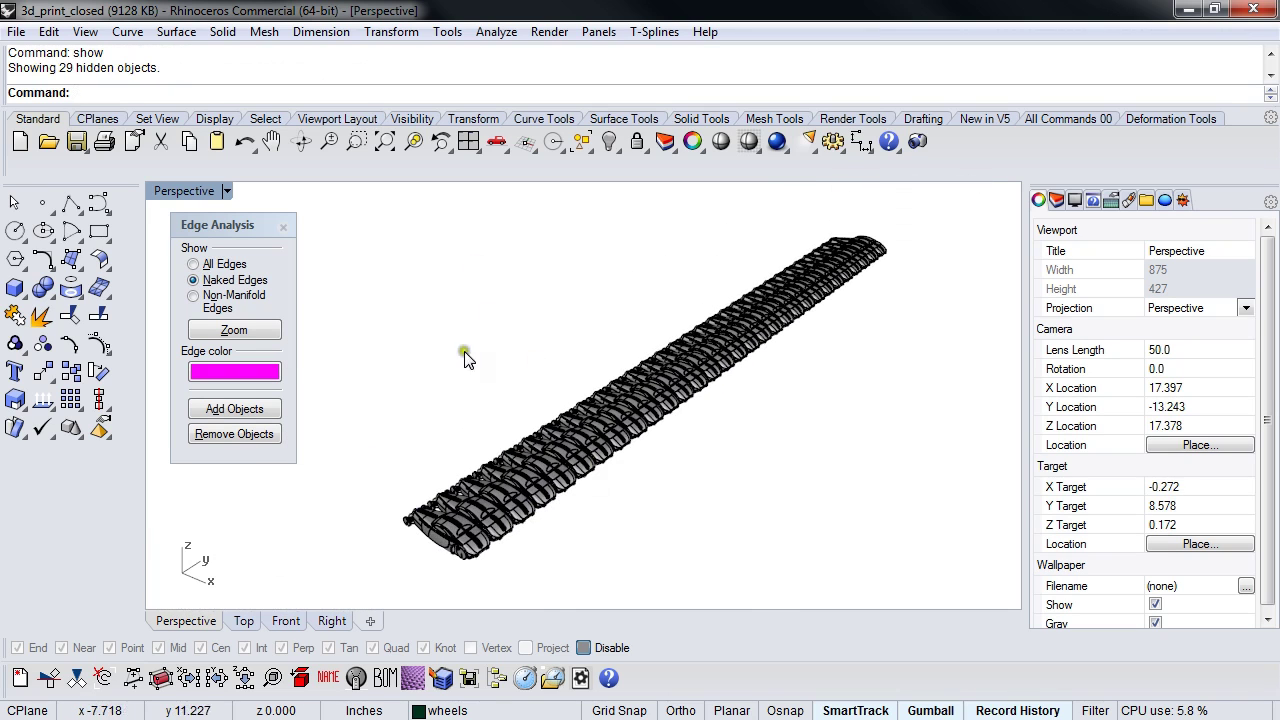
pyautogui.middleClick(422, 368)
pyautogui.click(480, 416)
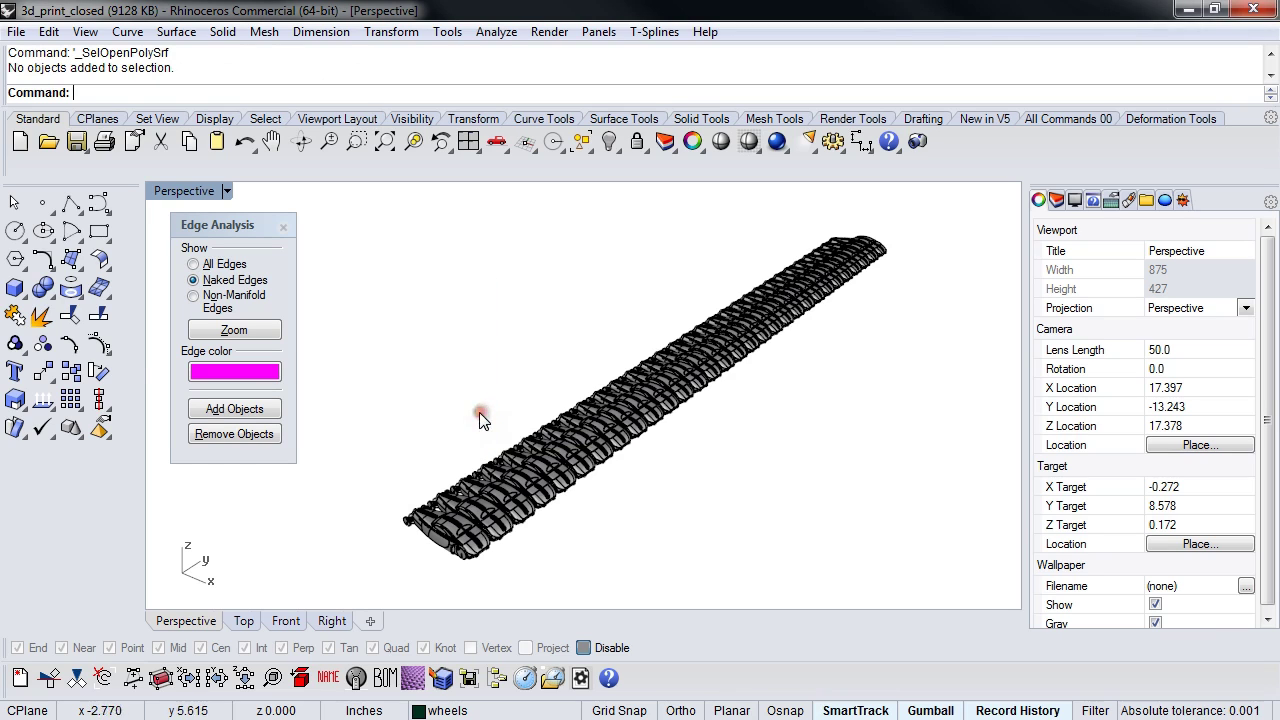
# Delete all the copied cars in the row, keeping only the one at the near end.
pyautogui.moveTo(750, 500); pyautogui.dragTo(673, 517, button='right')
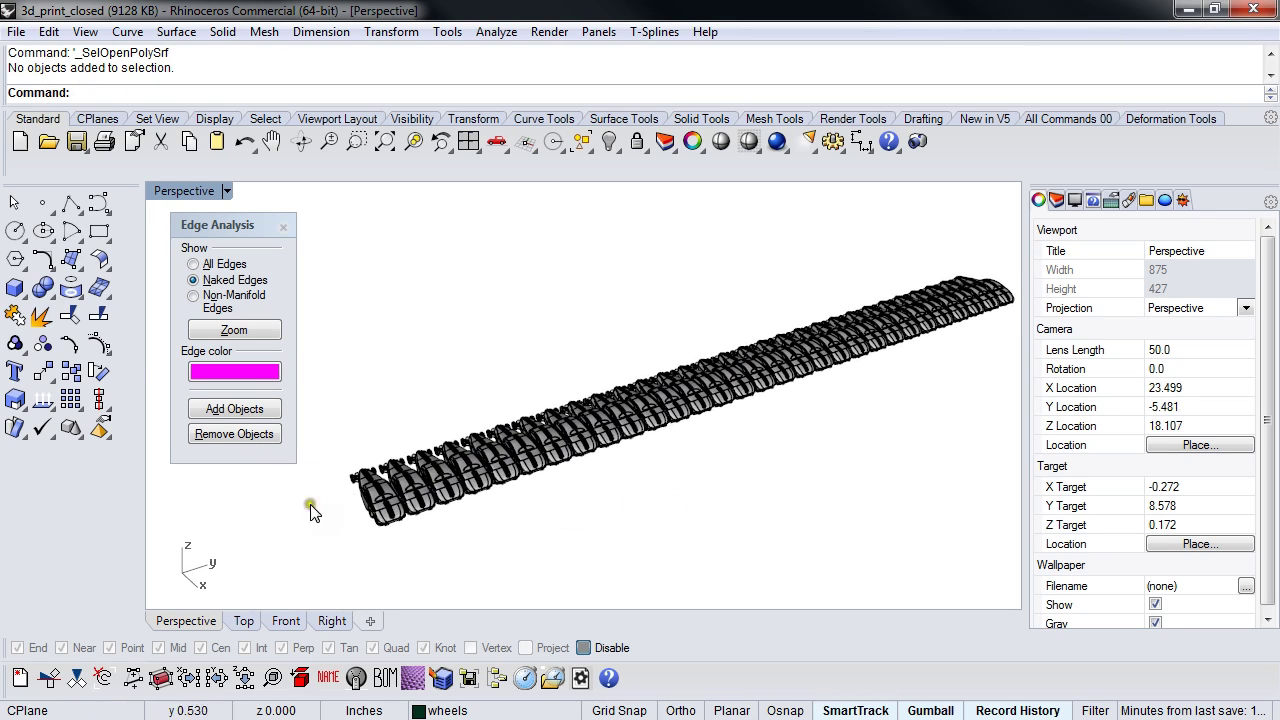
pyautogui.scroll(-2, 571, 477)
pyautogui.keyDown('shift'); pyautogui.moveTo(572, 477); pyautogui.dragTo(544, 480, button='right'); pyautogui.keyUp('shift')
pyautogui.moveTo(900, 456); pyautogui.dragTo(463, 236)
pyautogui.press('Delete')
pyautogui.moveTo(473, 497); pyautogui.dragTo(362, 430)
pyautogui.press('Delete')
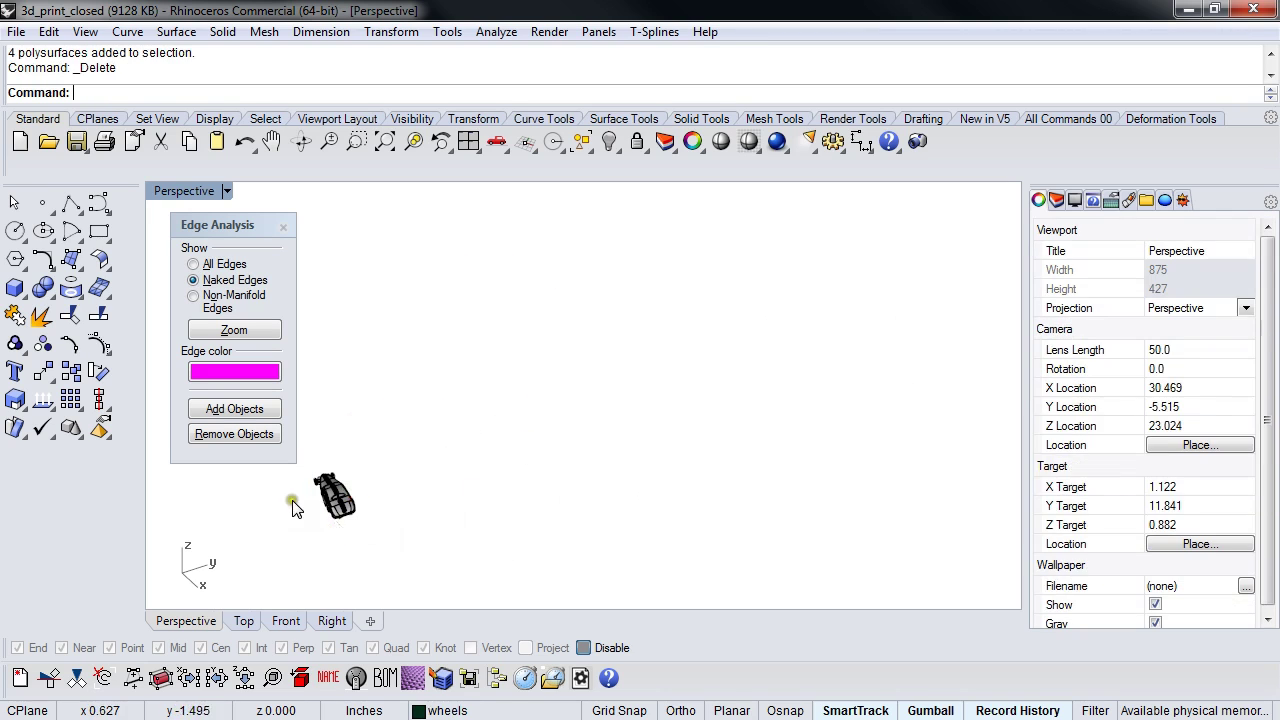
pyautogui.scroll(7, 296, 508)
pyautogui.moveTo(377, 434); pyautogui.dragTo(603, 455, button='right')
pyautogui.scroll(5, 596, 474)
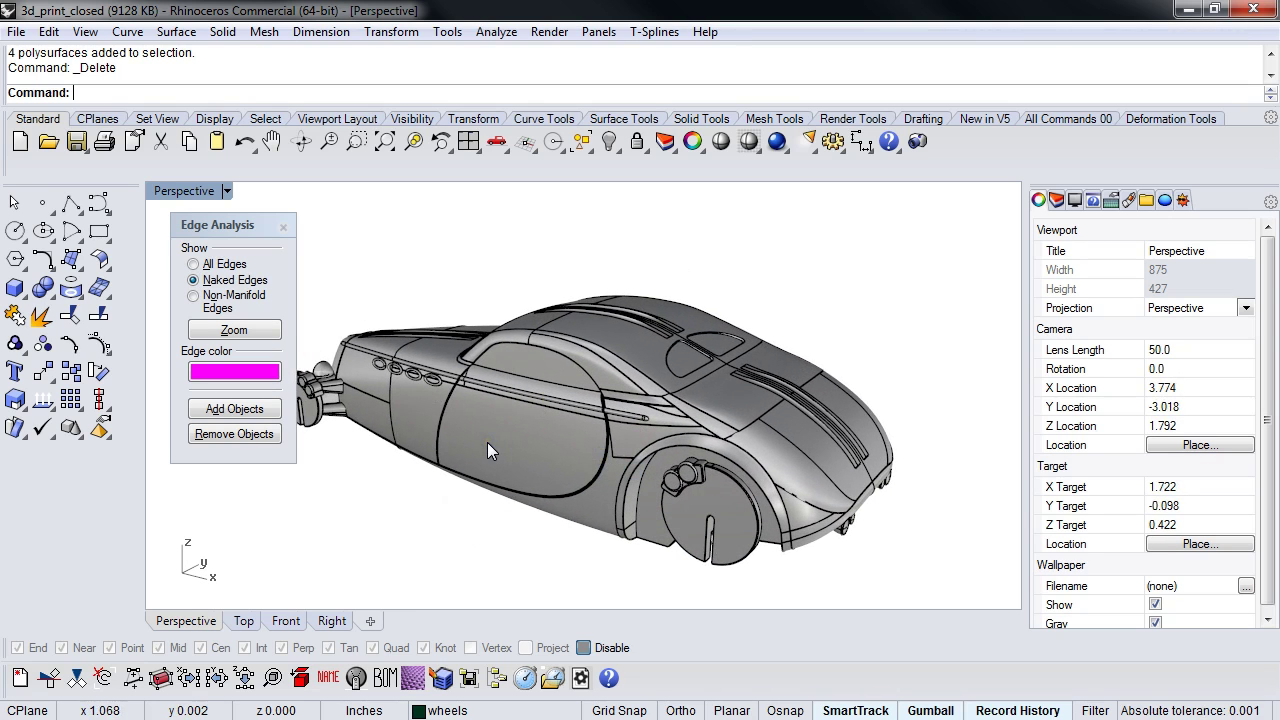